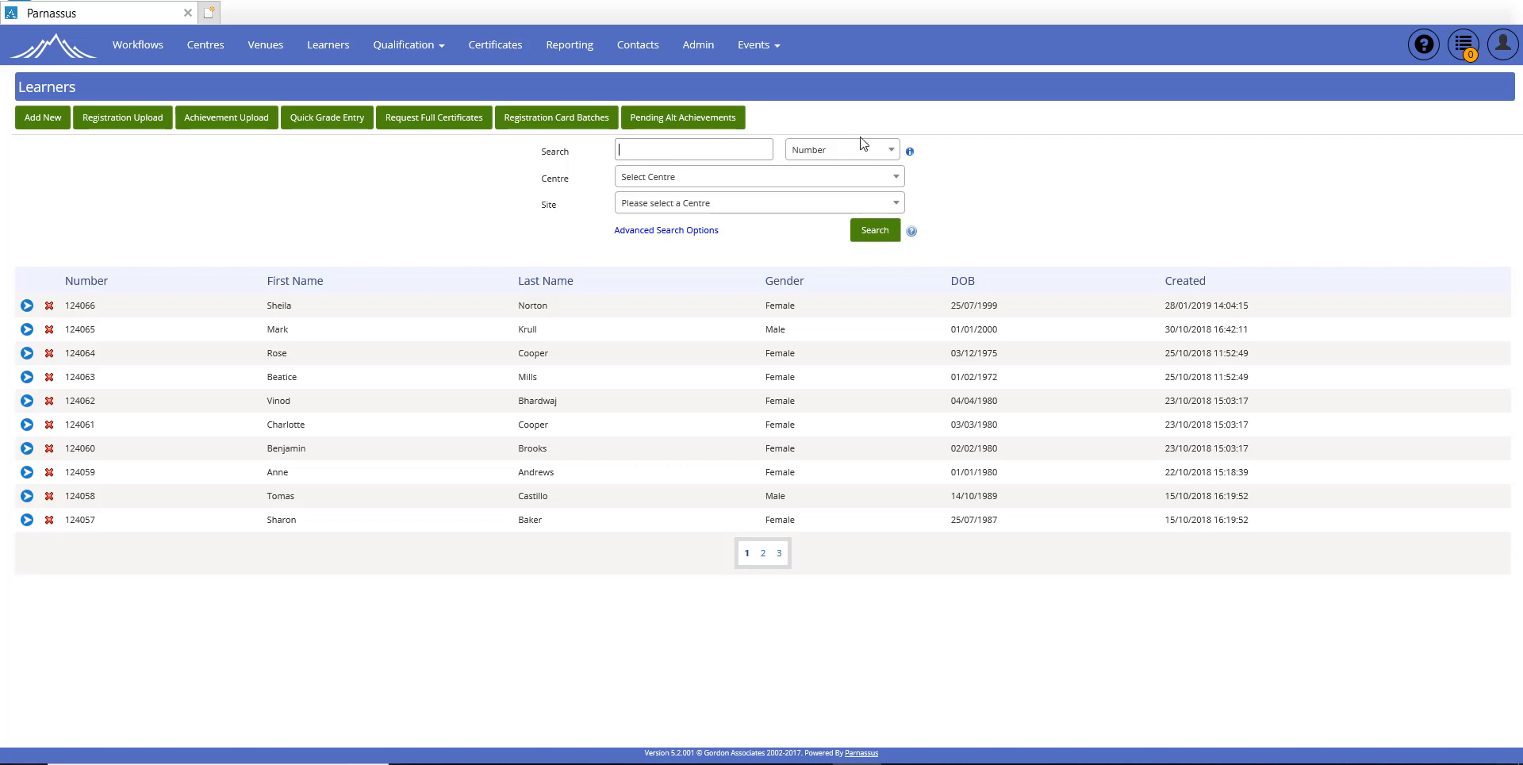
Step: Create a new learner record with the learner's first name, last name, date of birth and gender Male
click(865, 164)
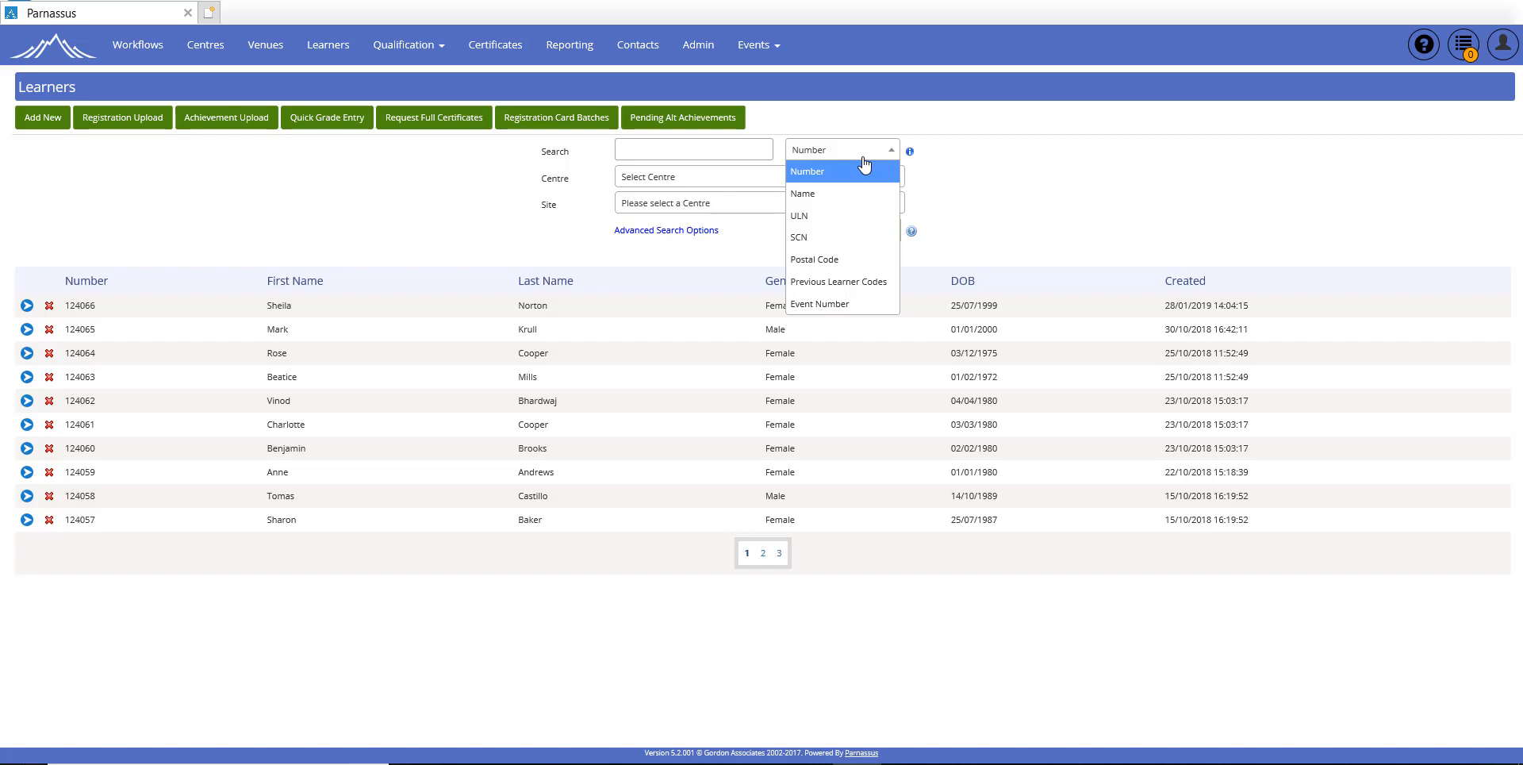
click(940, 177)
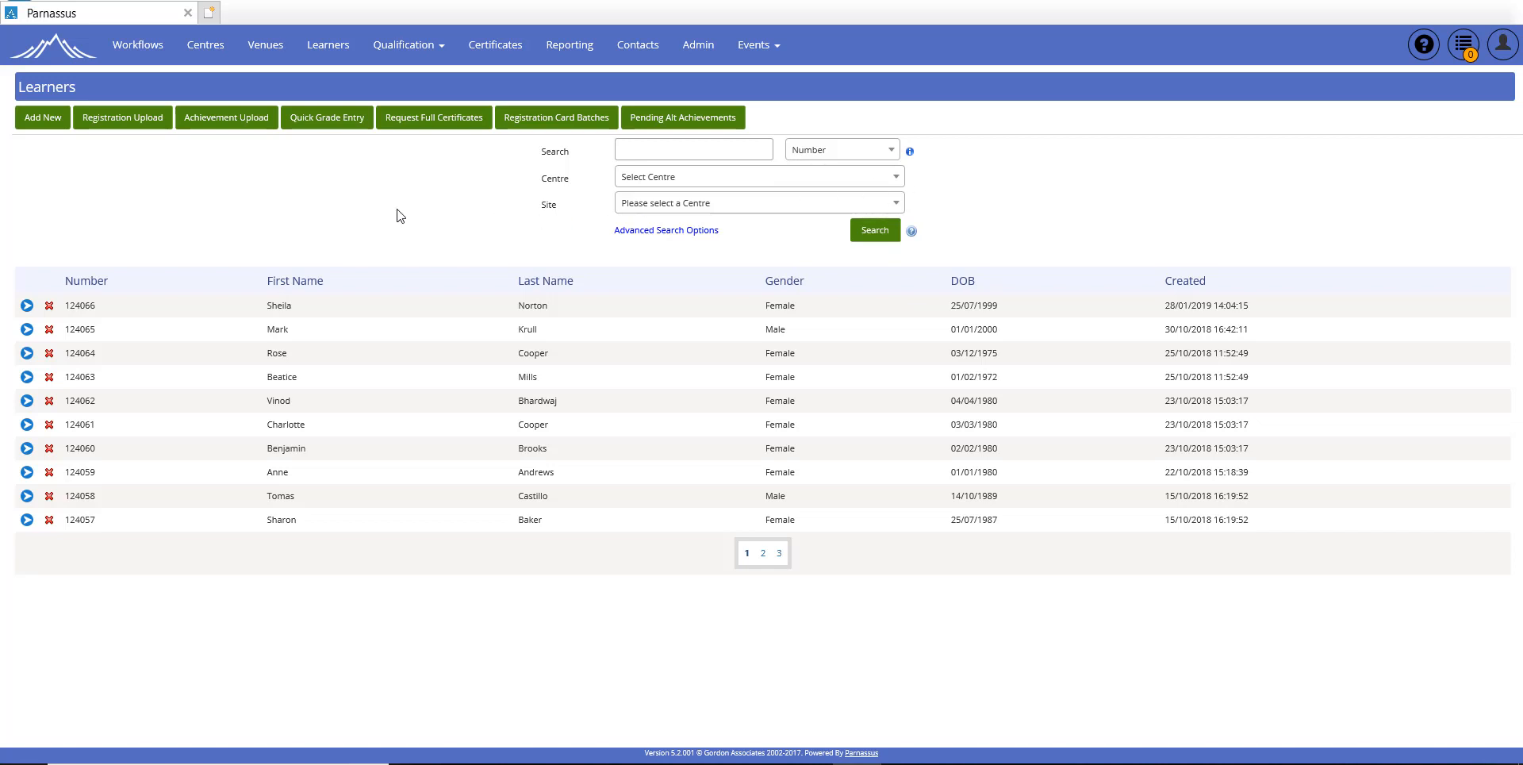
click(42, 117)
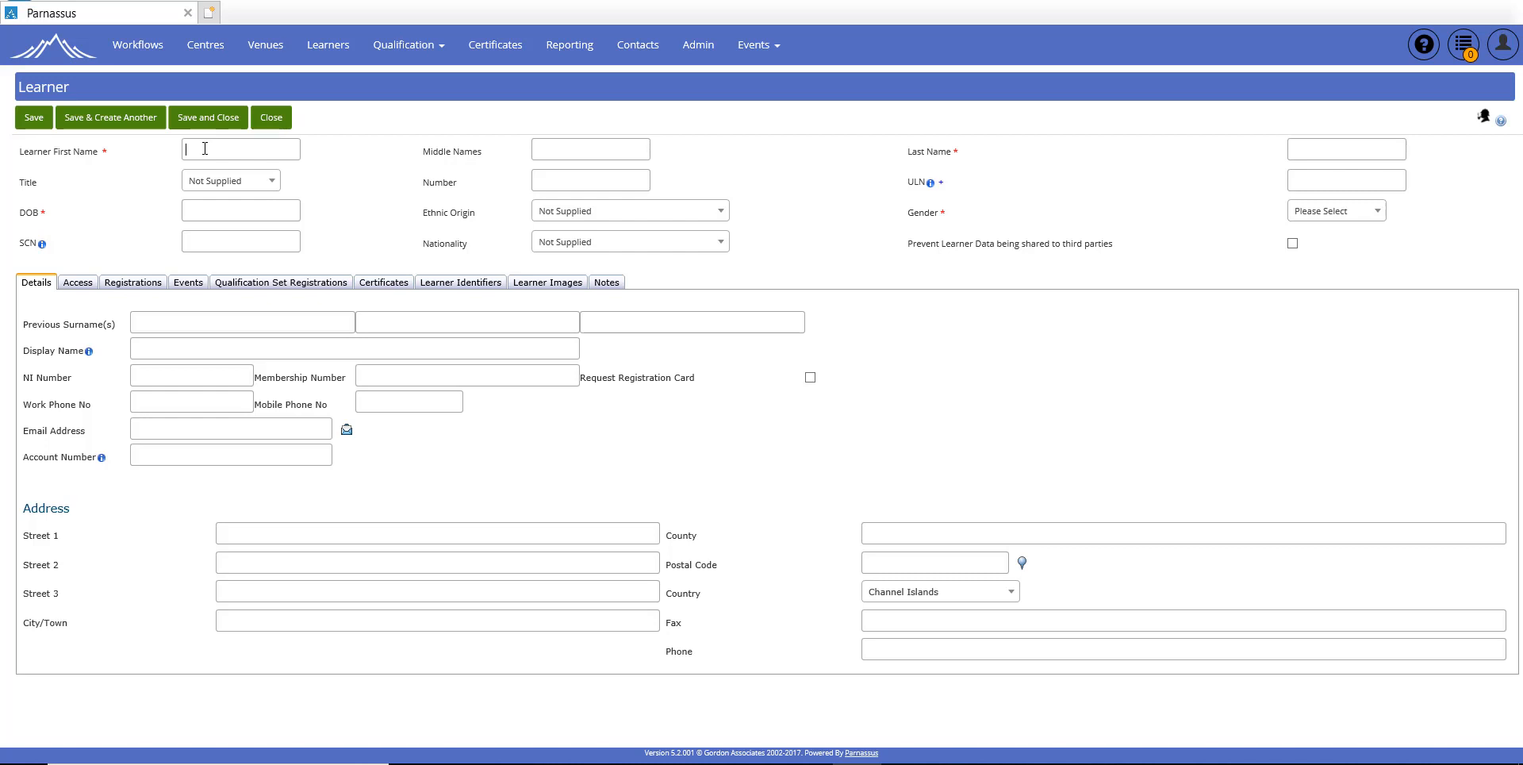
click(1330, 153)
click(222, 211)
click(1345, 213)
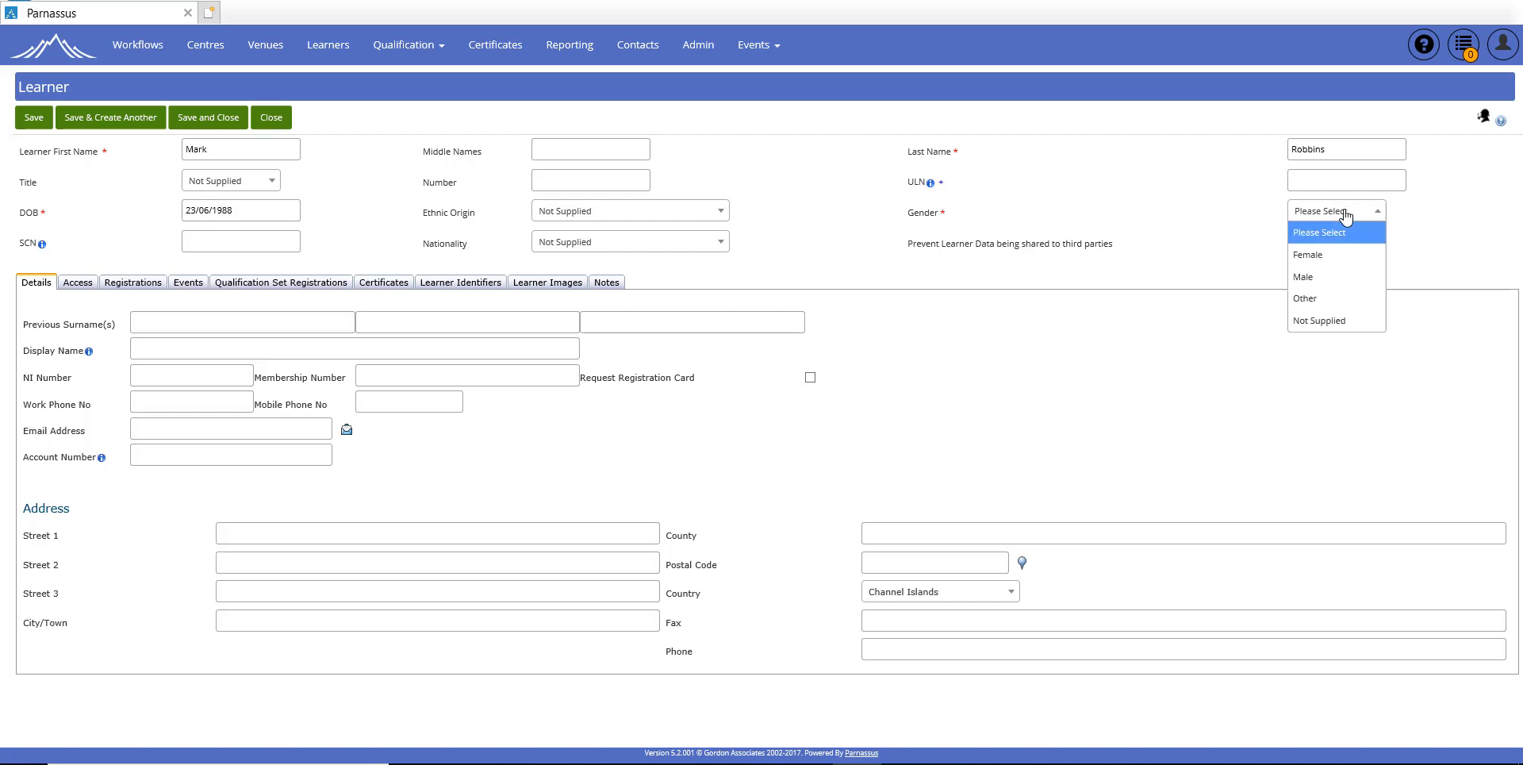
click(1310, 278)
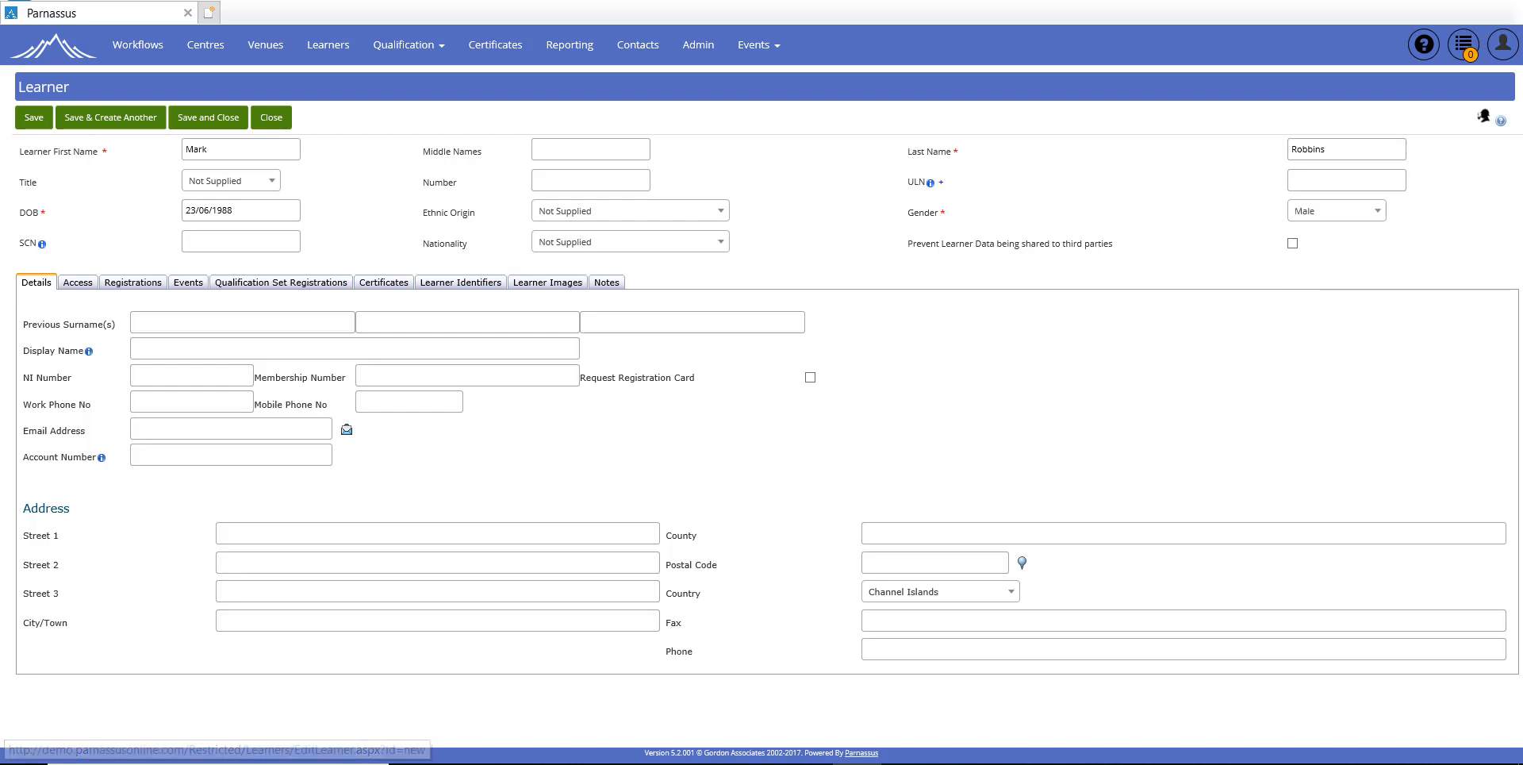
Step: Save the learner to get a learner number, review Details, Access and Notes, then show Registrations
click(33, 119)
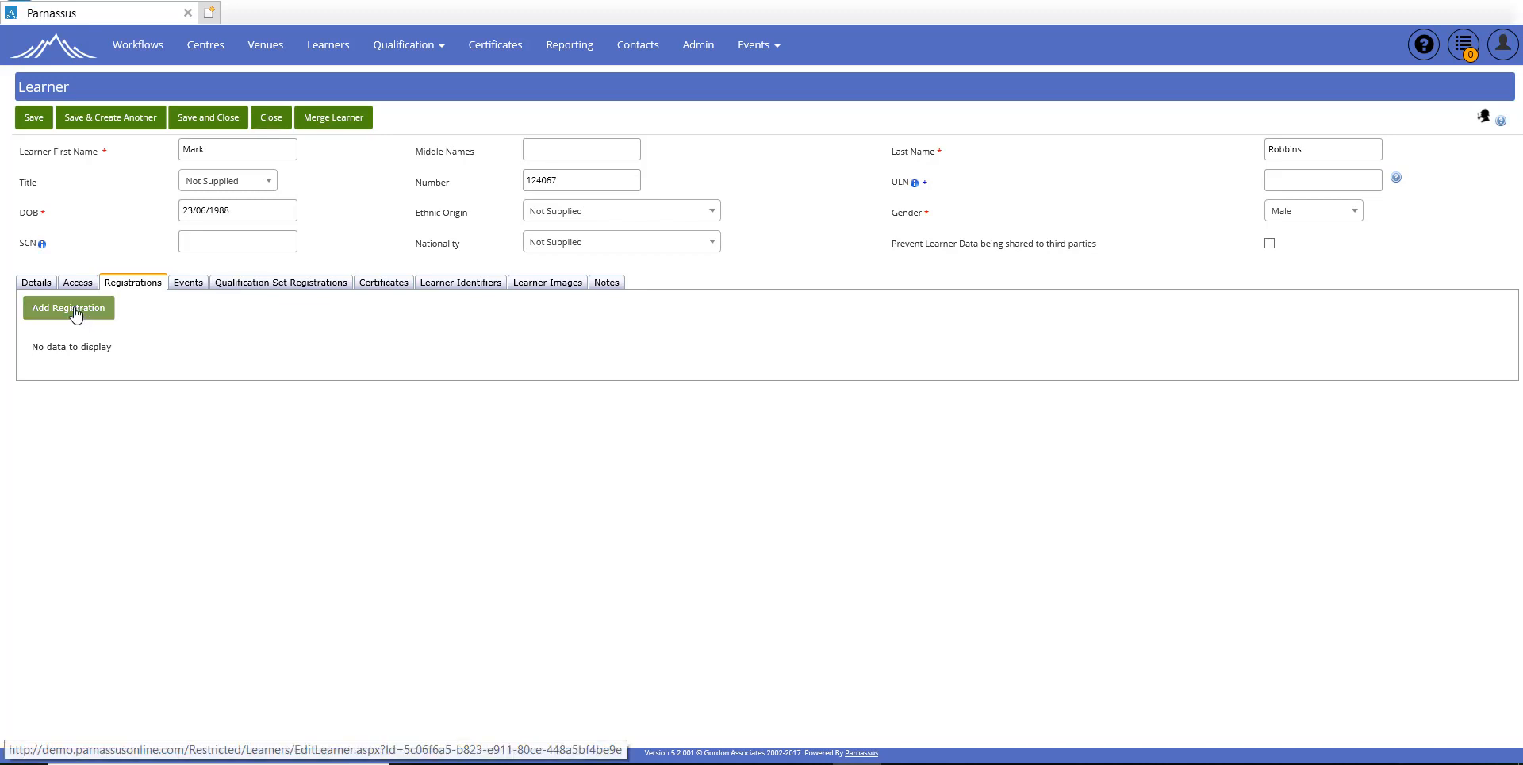
click(32, 284)
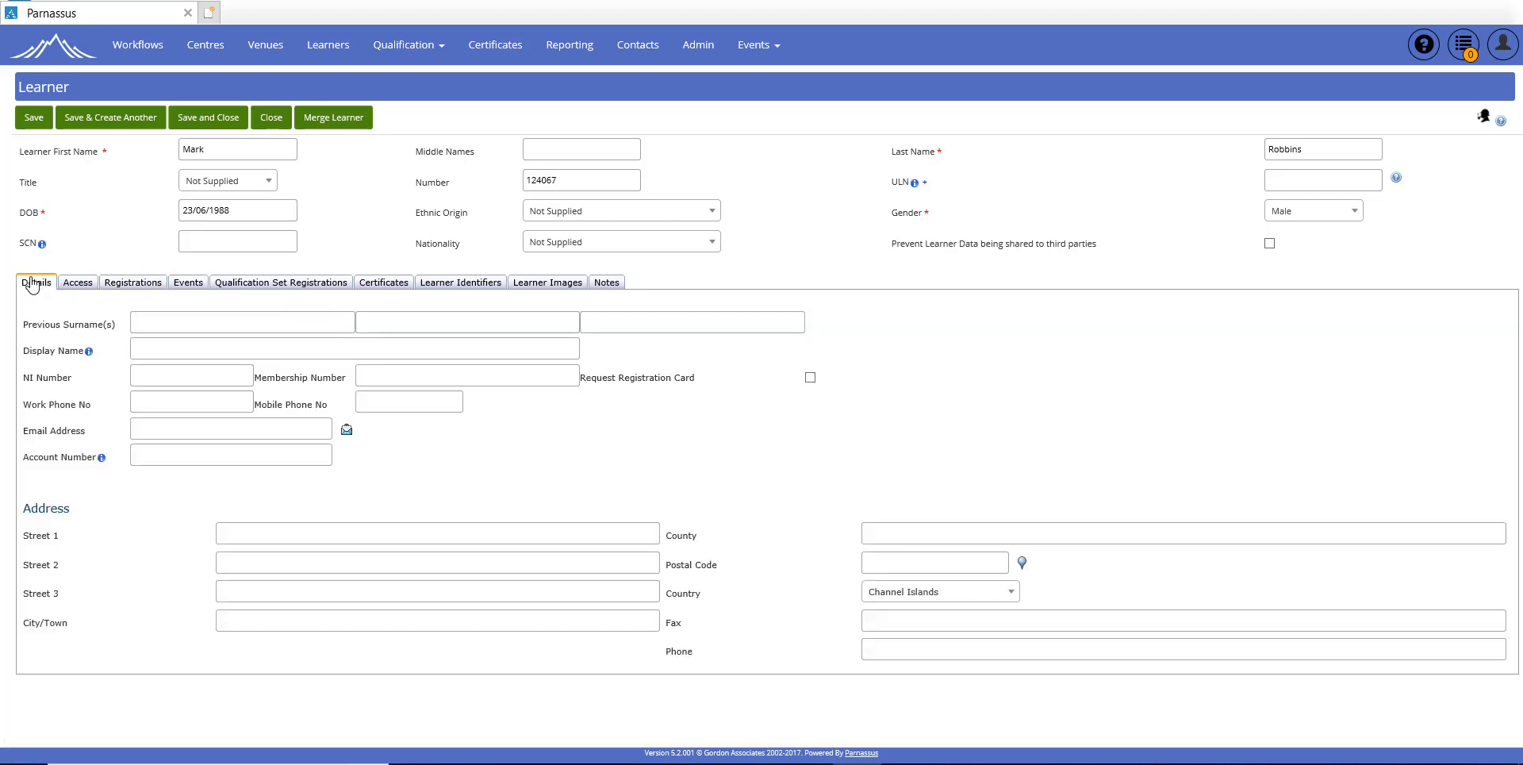
mouse_move(86, 354)
click(79, 283)
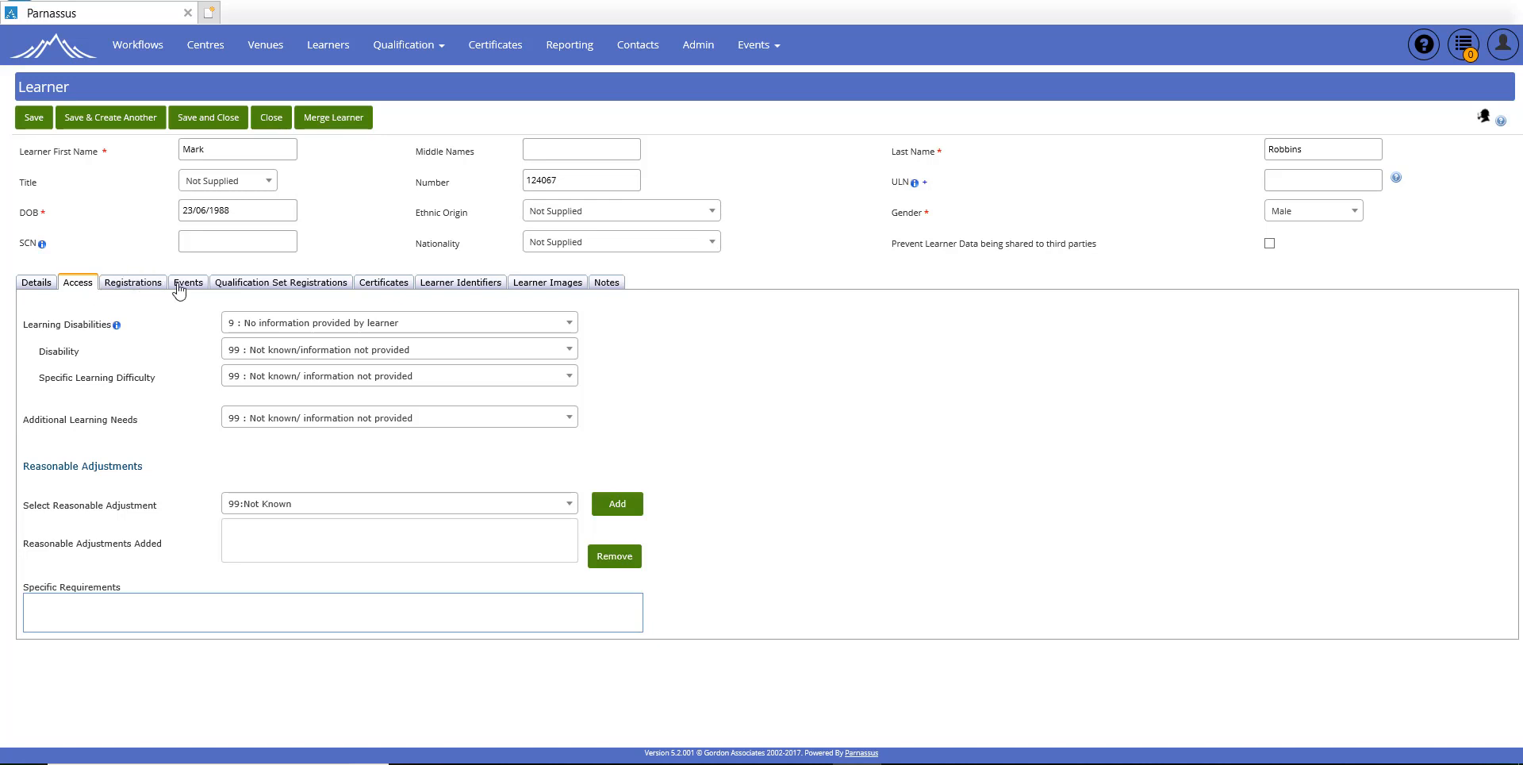
click(606, 288)
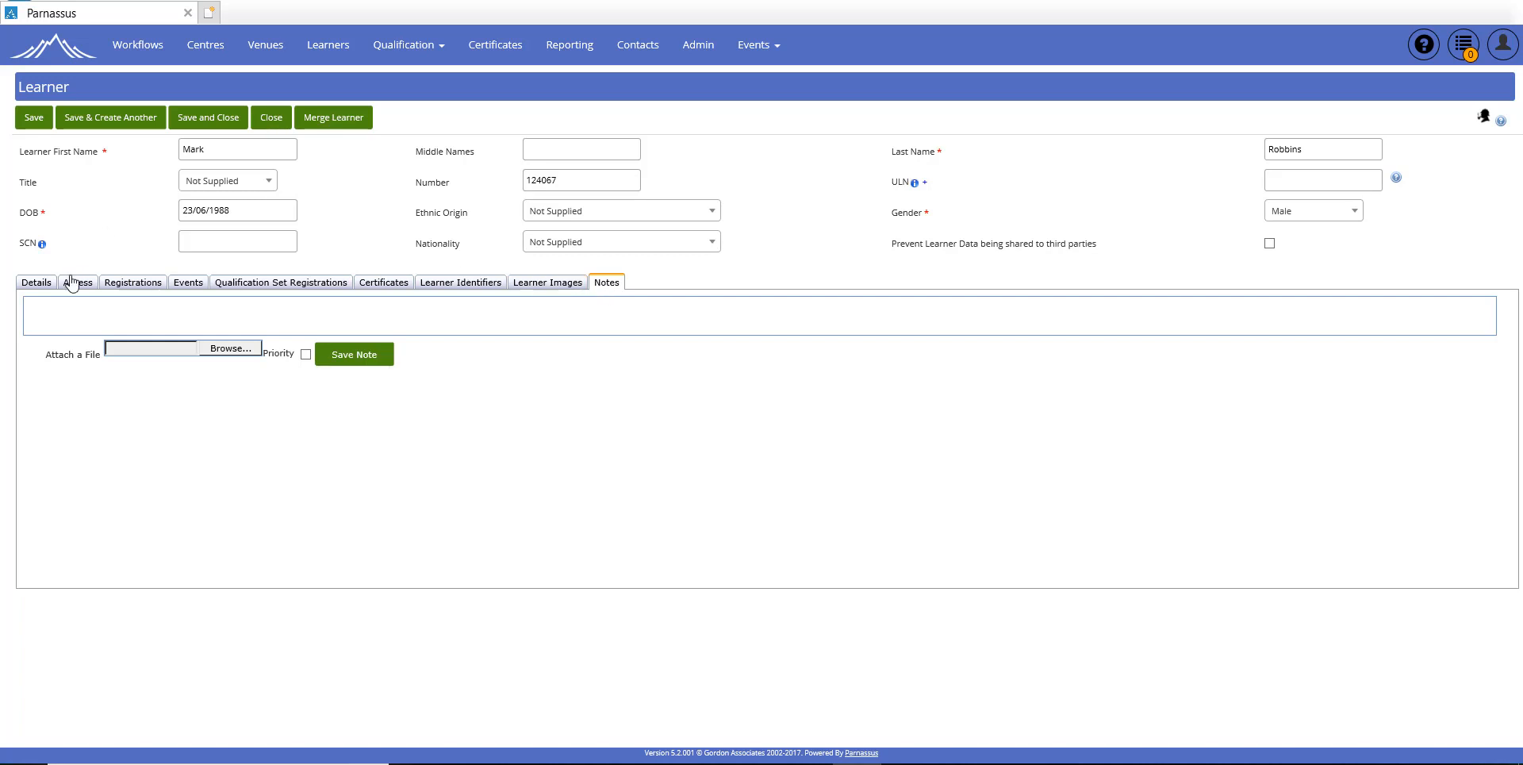
click(131, 287)
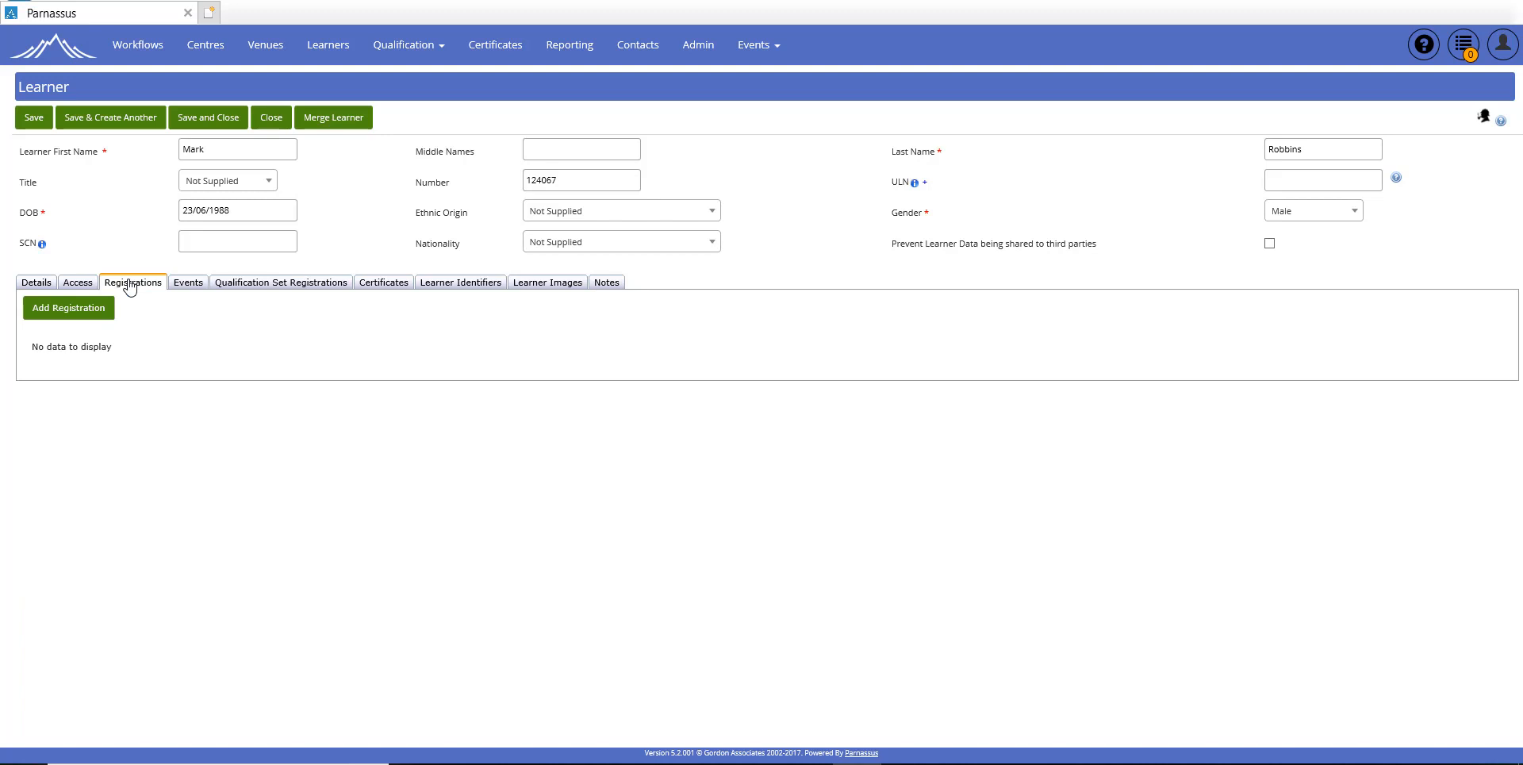
Step: Register the learner on ML1 Music Level 1 at centre 1293 ABC College, Main Site
click(86, 316)
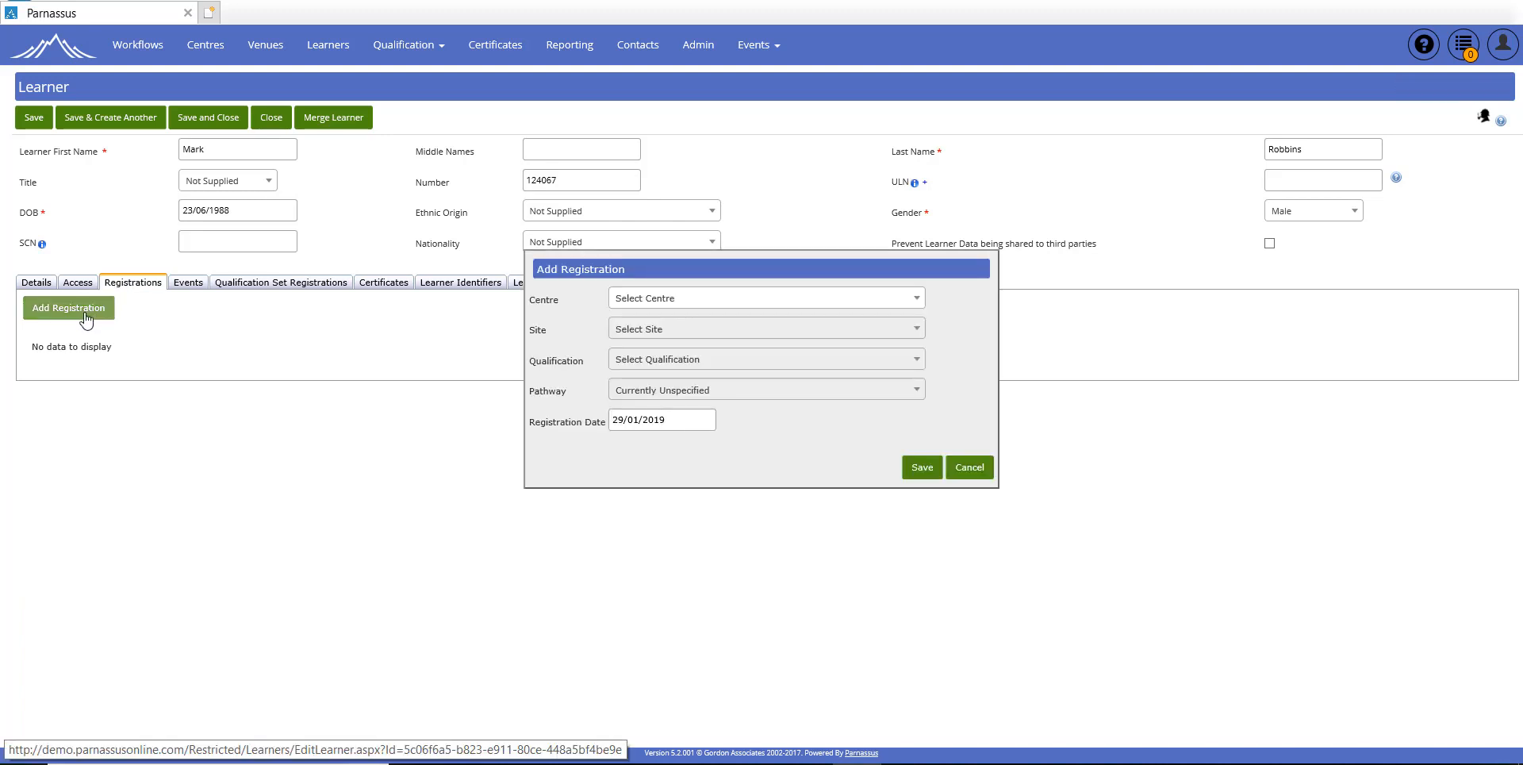
click(718, 306)
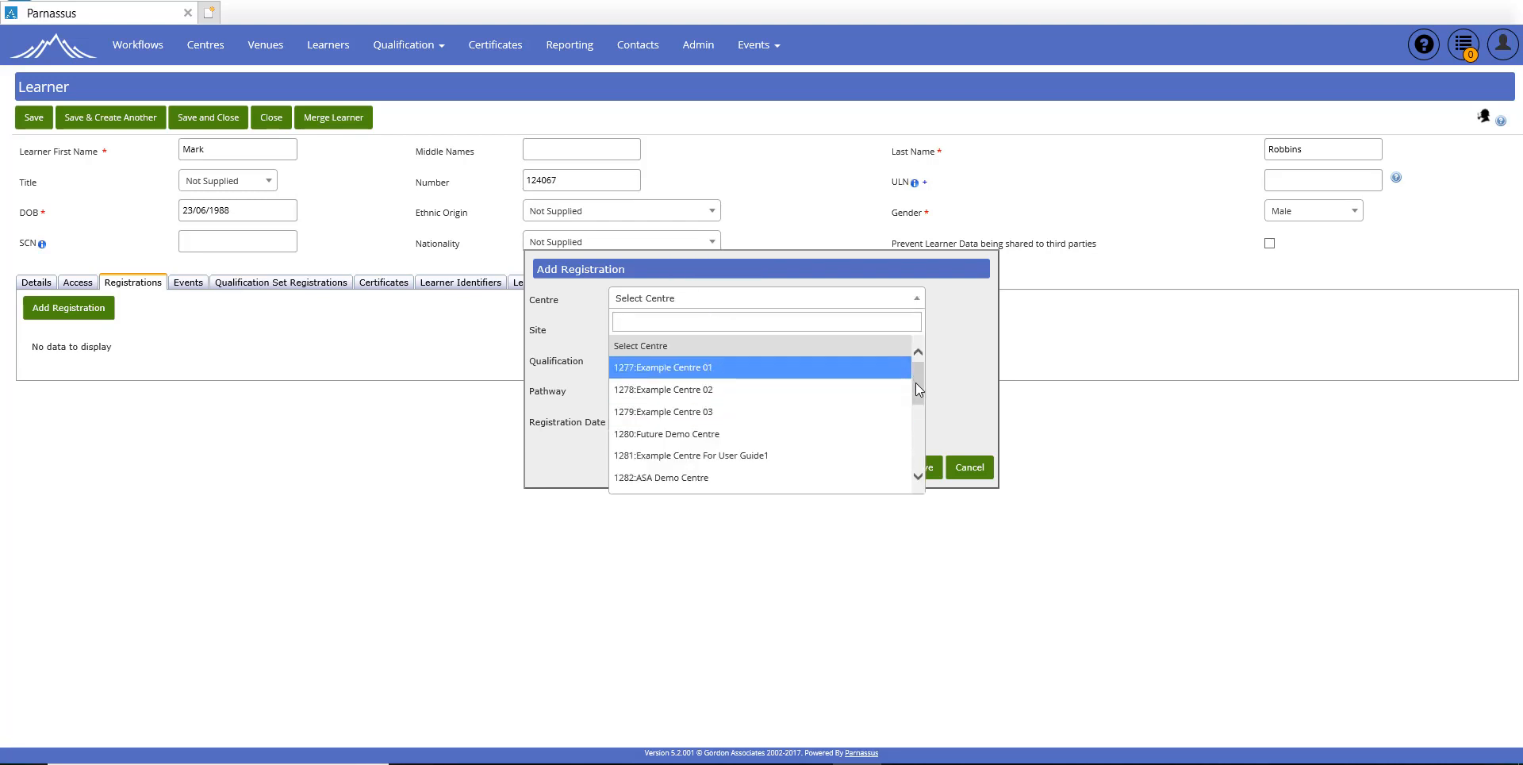
drag(917, 385, 917, 468)
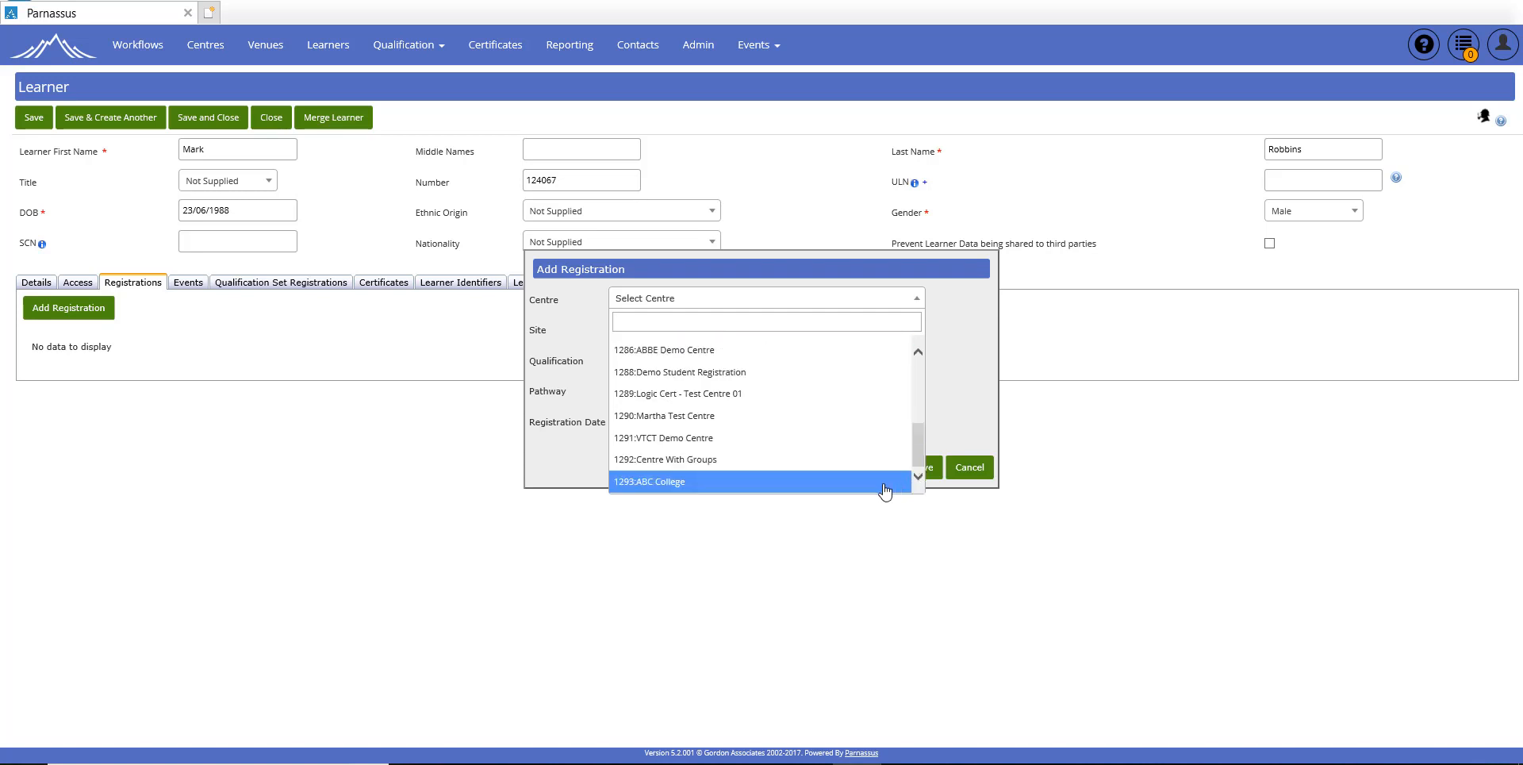
click(843, 482)
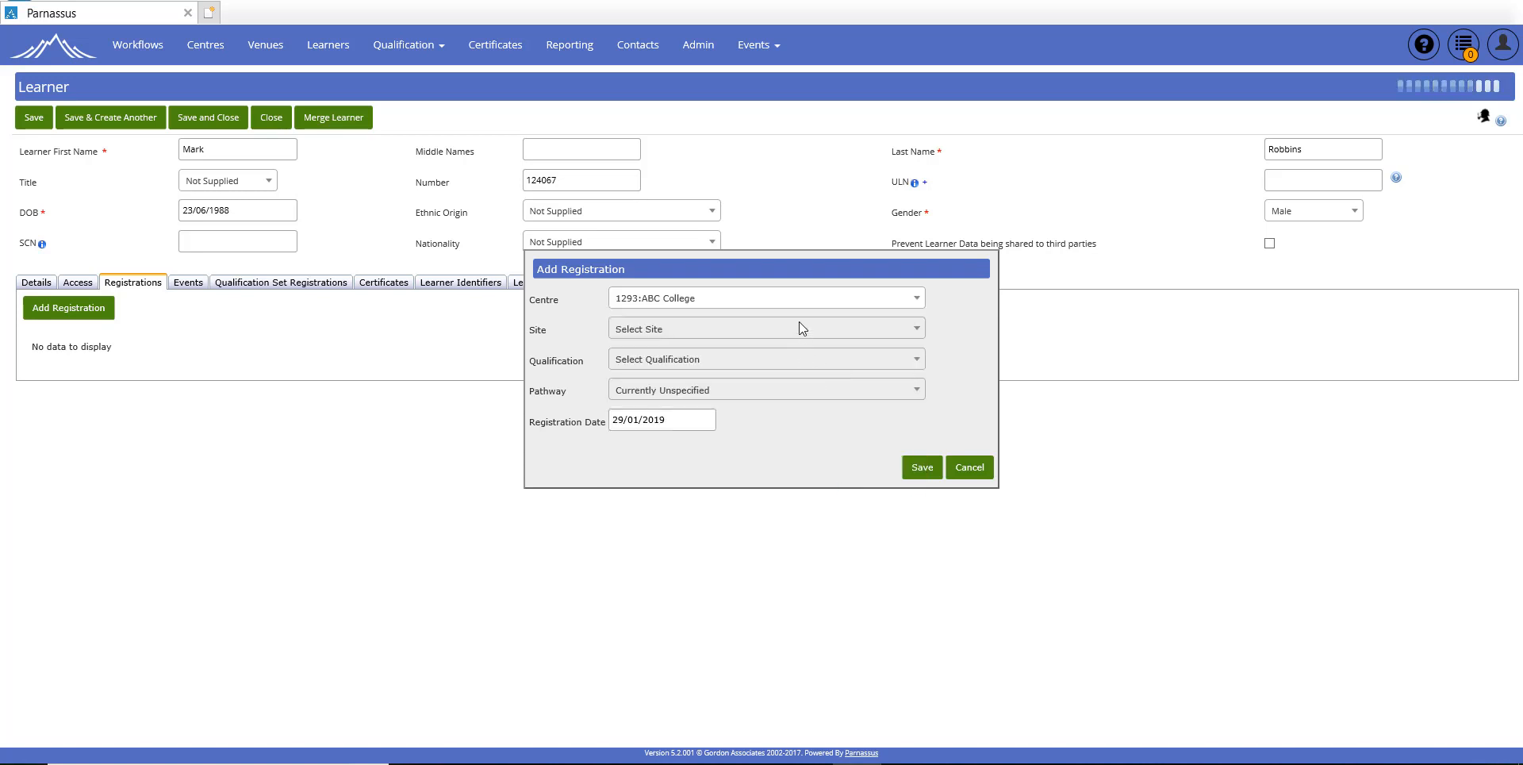
click(783, 359)
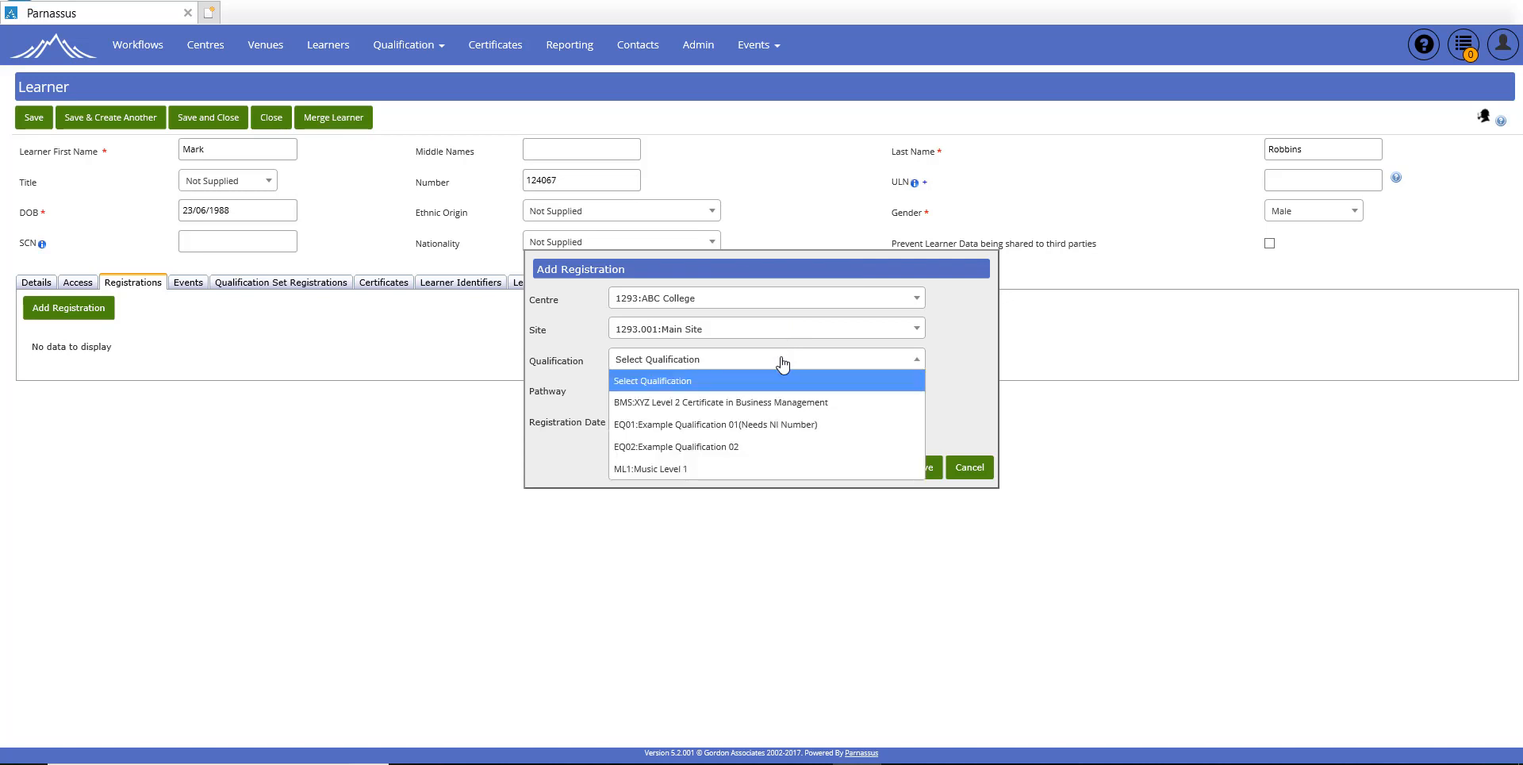
click(696, 470)
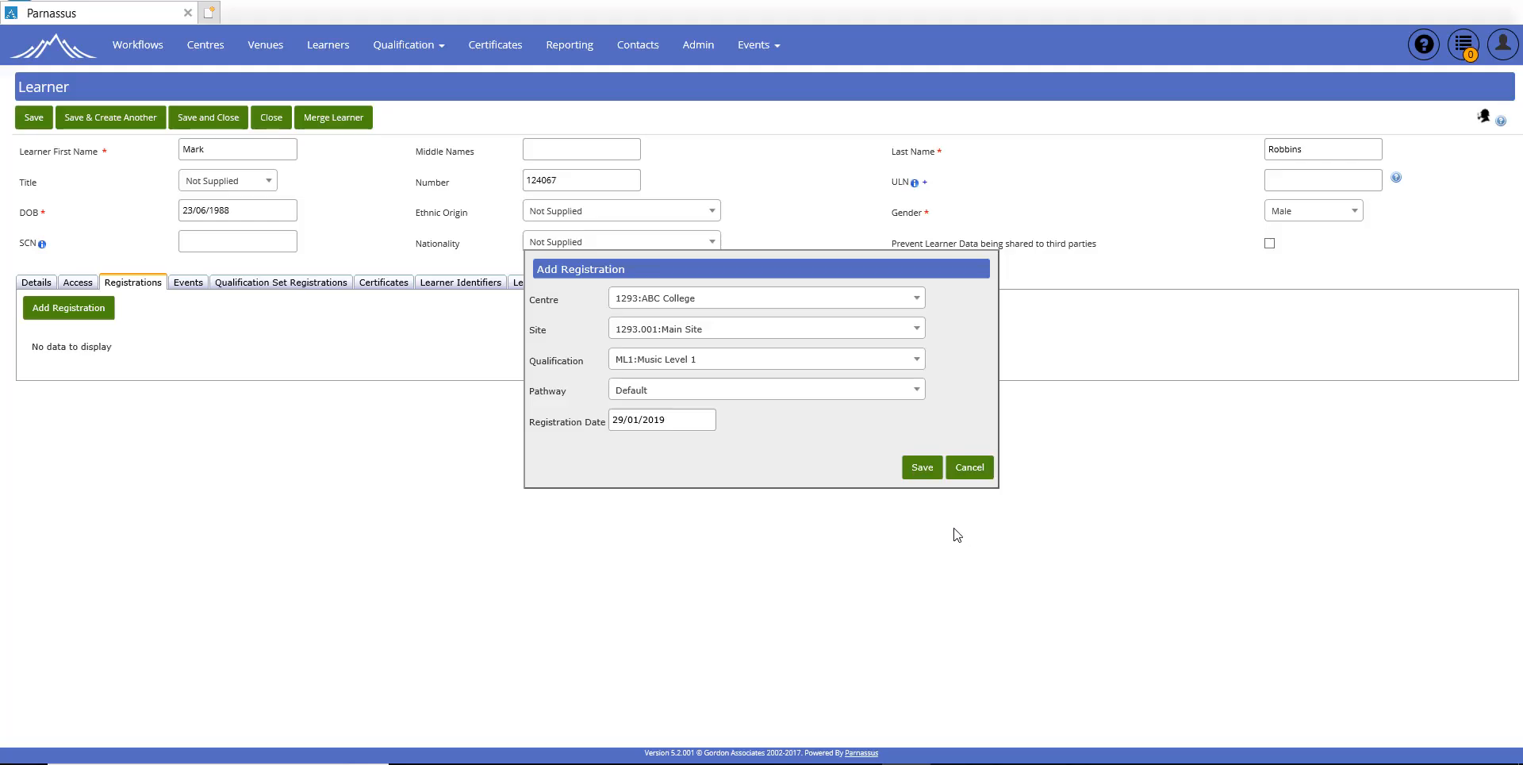
click(921, 468)
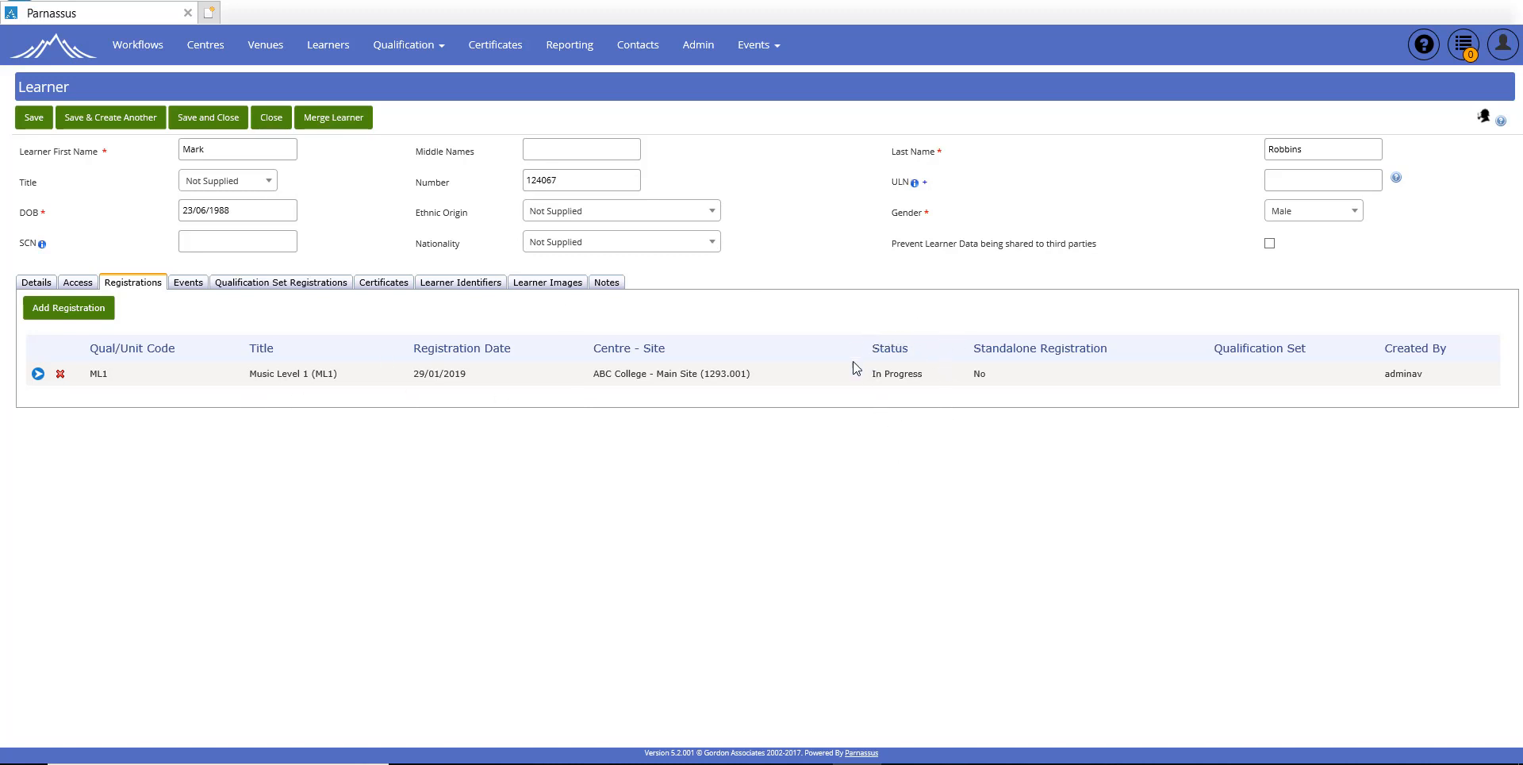
Step: Edit the ML1 registration and view its units, showing UA1 Air 1 with 5 warnings
click(37, 374)
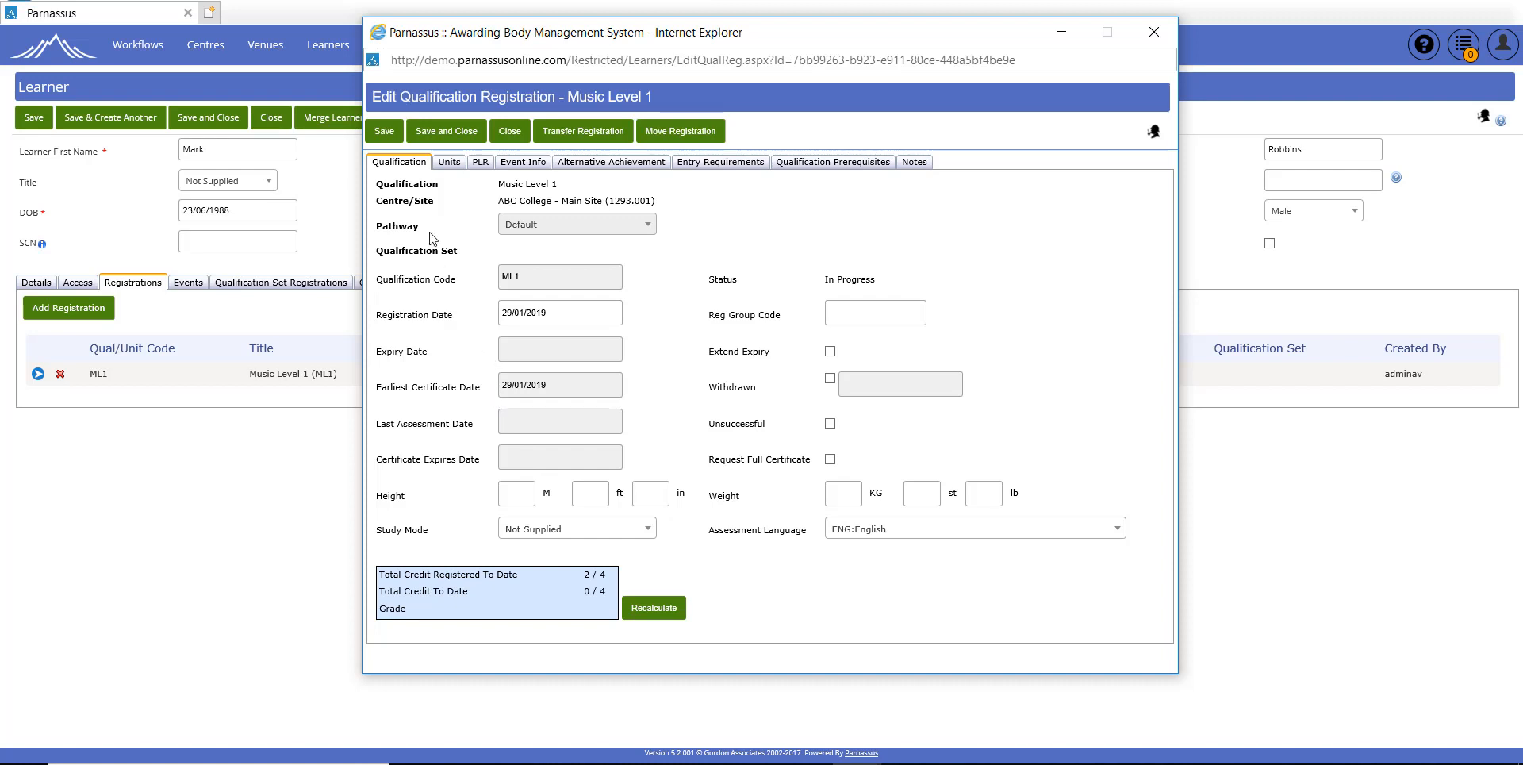
click(449, 164)
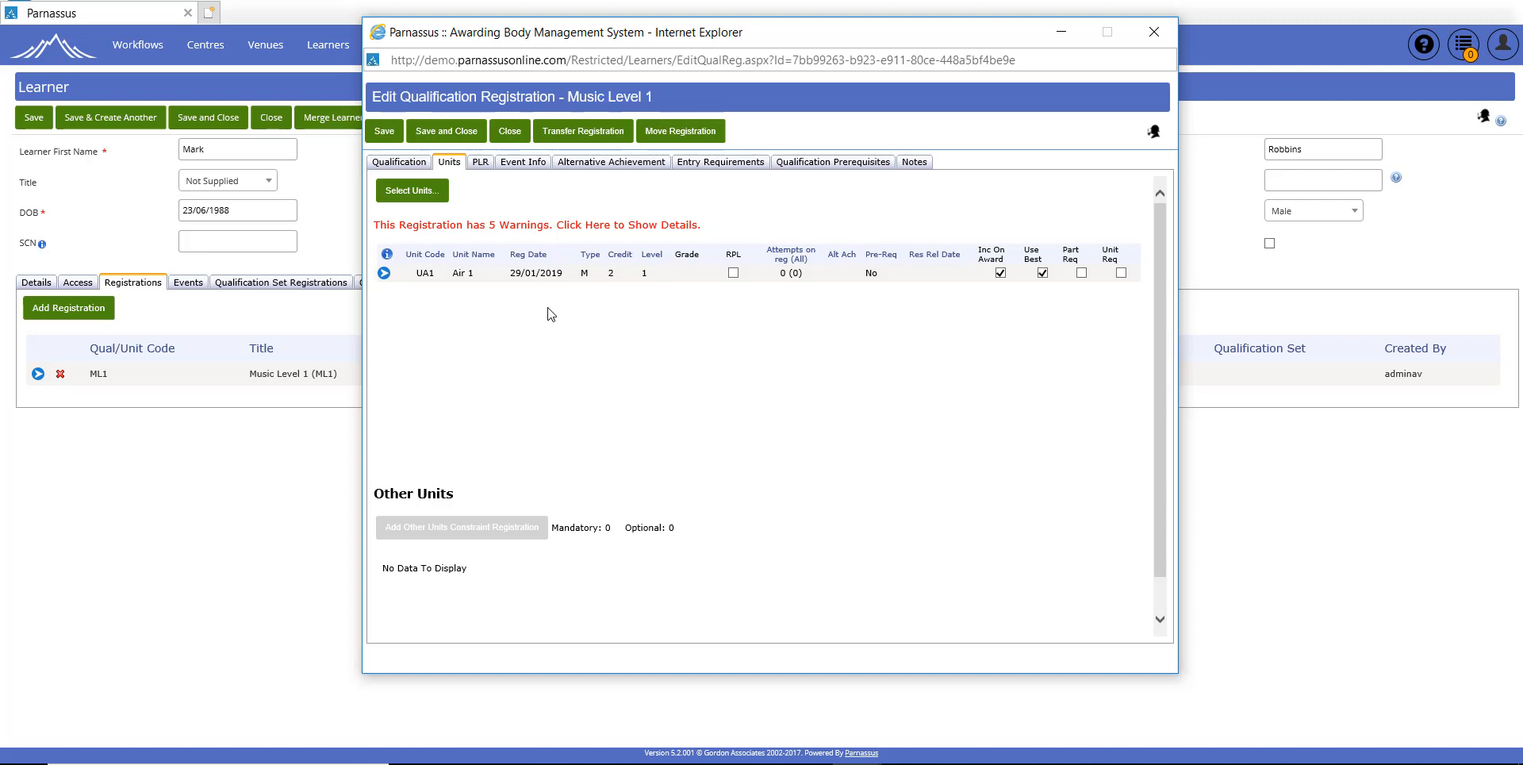
Step: Expand the five registration warnings to read them, then collapse them again
click(542, 231)
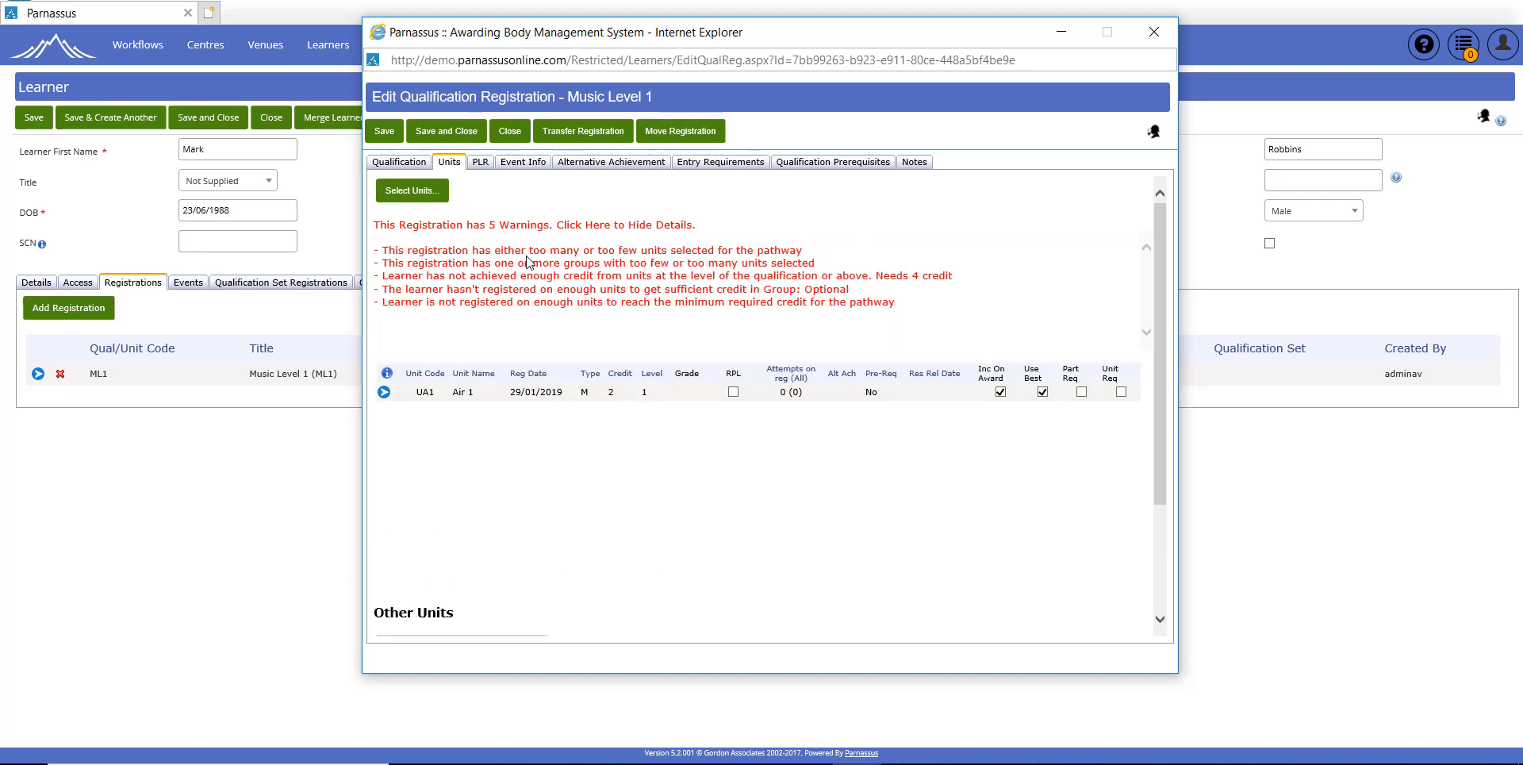
click(584, 229)
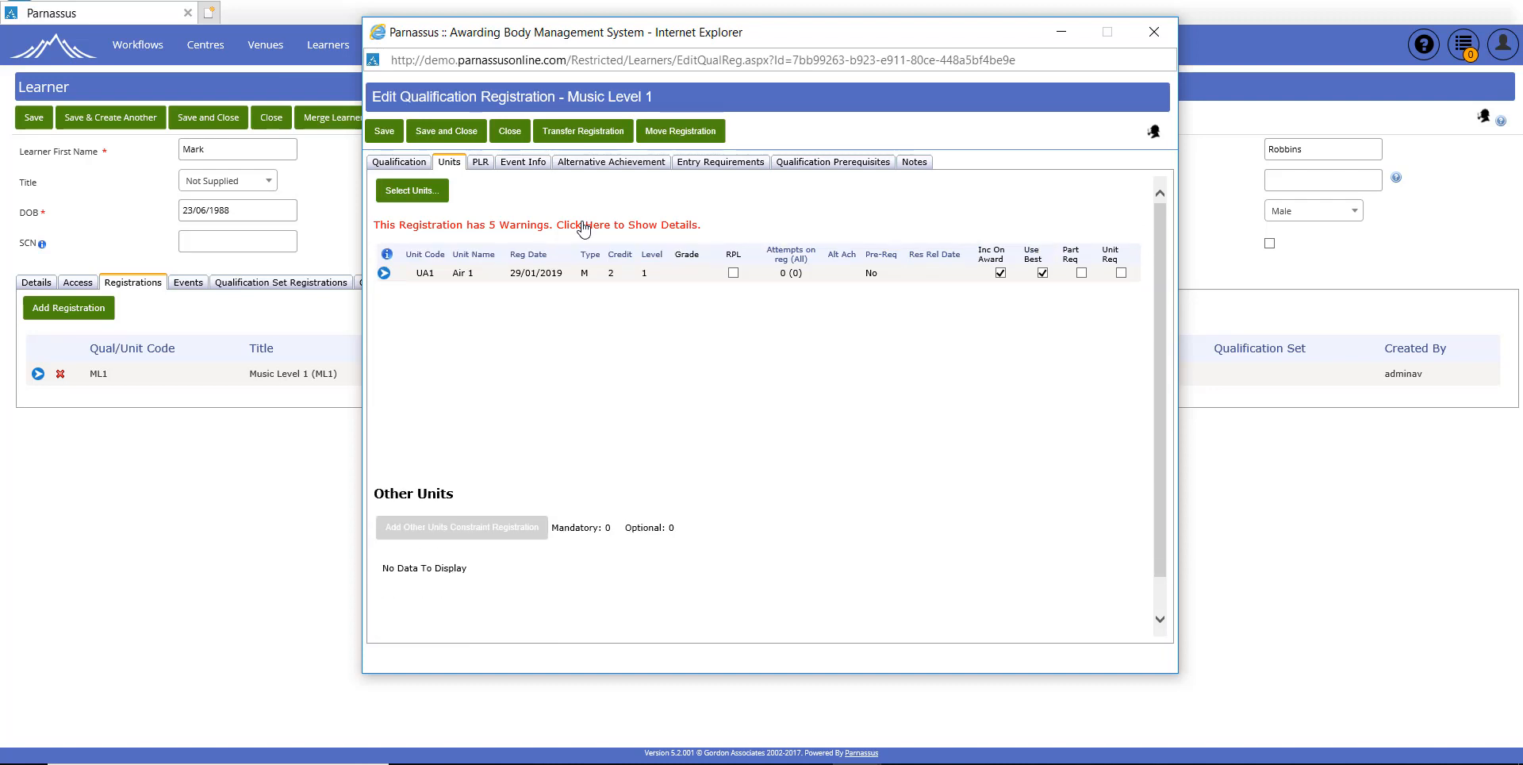
Step: Add optional unit UA4 Air 4 and check the one remaining warning about needing 4 credits
click(401, 205)
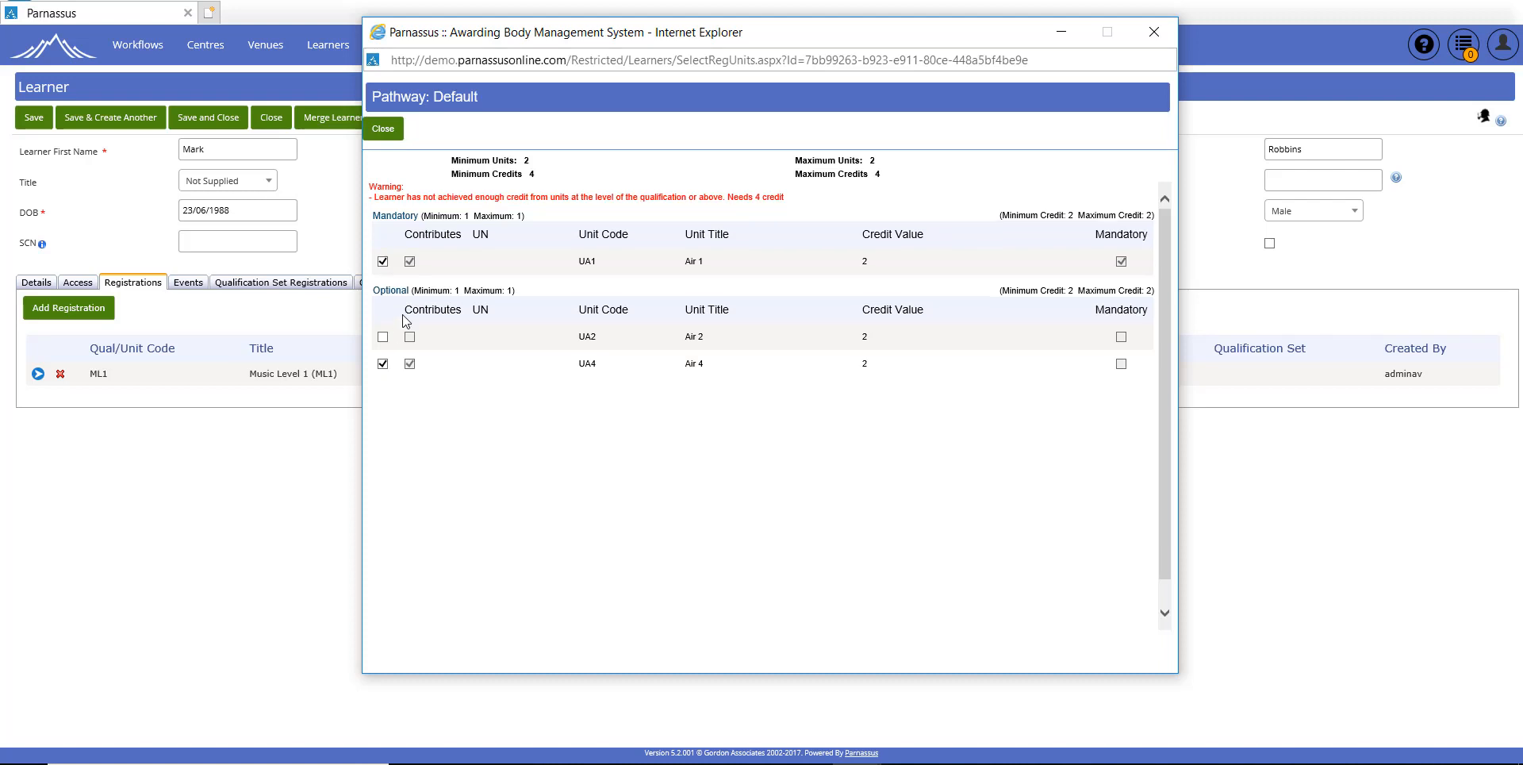
click(383, 129)
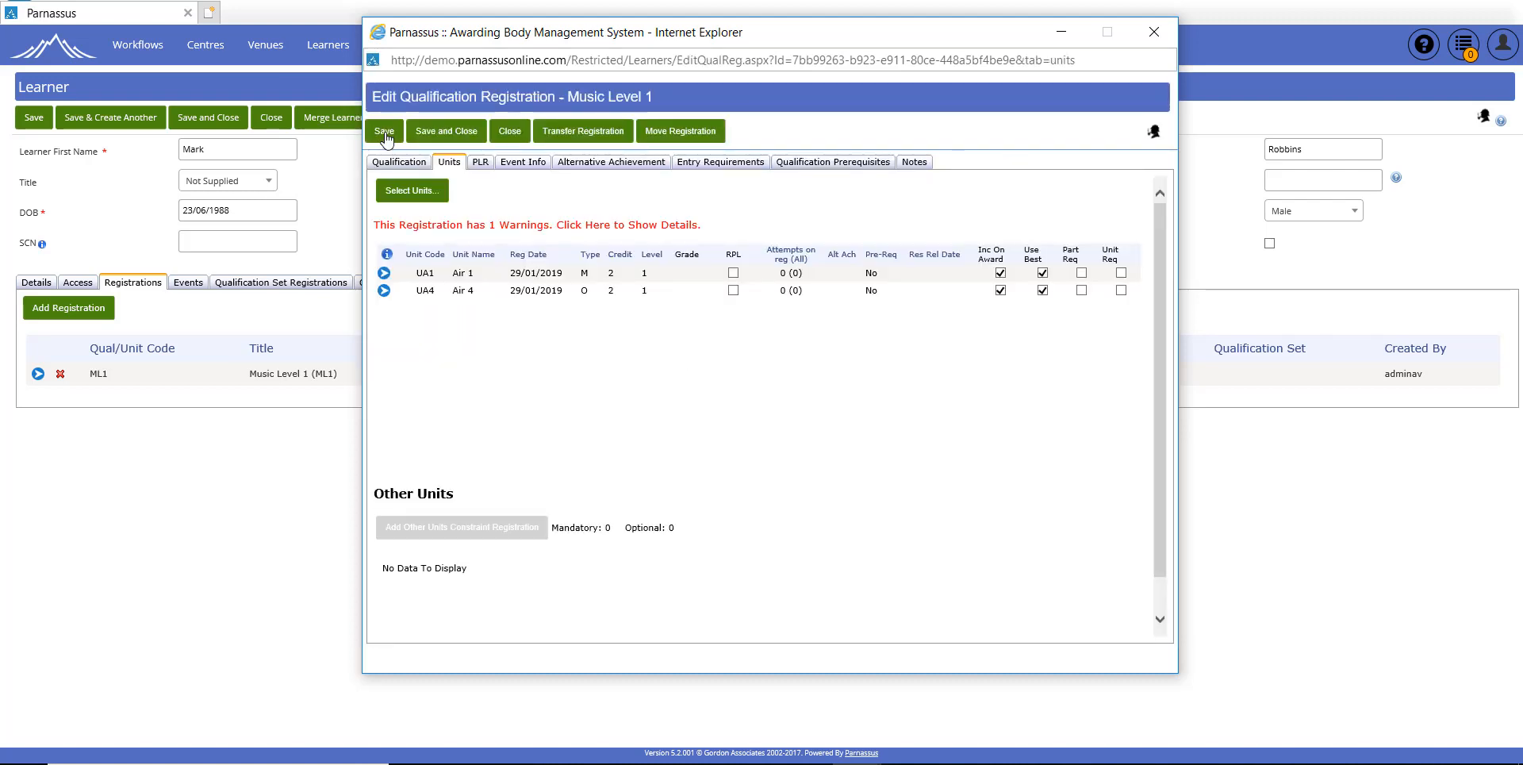
click(511, 231)
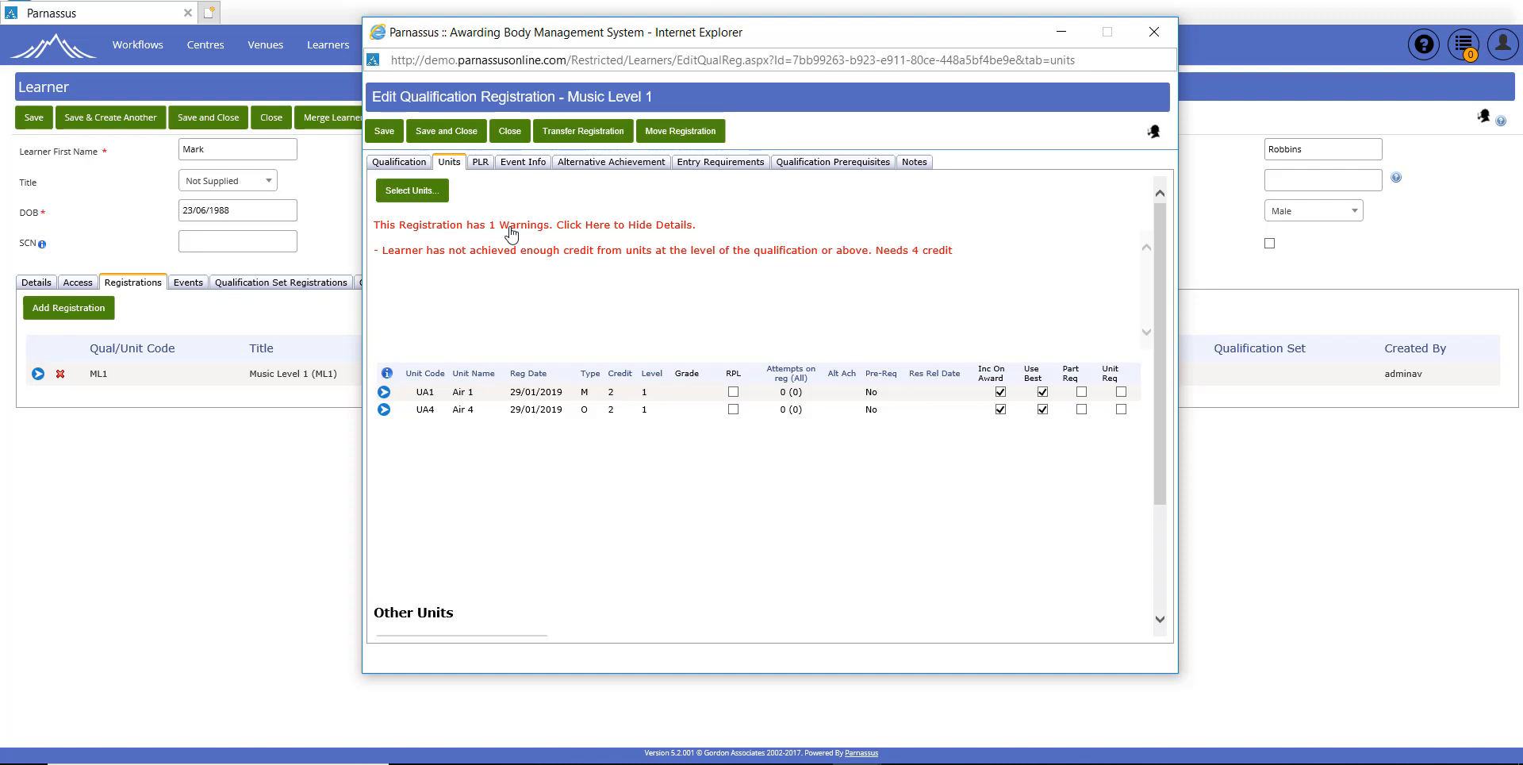
click(511, 231)
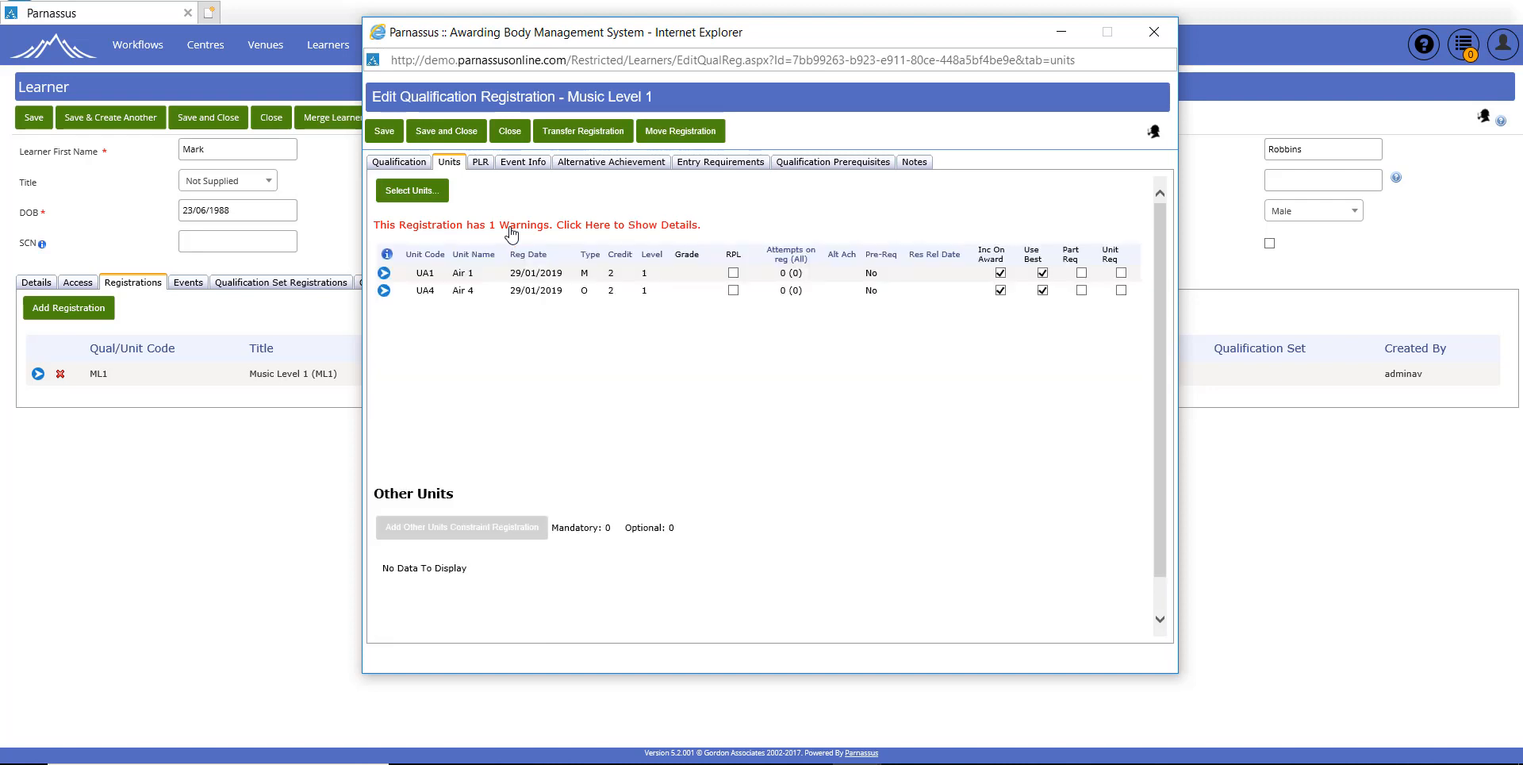
Step: Record a Pass attempt for unit UA1 Air 1 with assessment date 29/01/2019
click(384, 274)
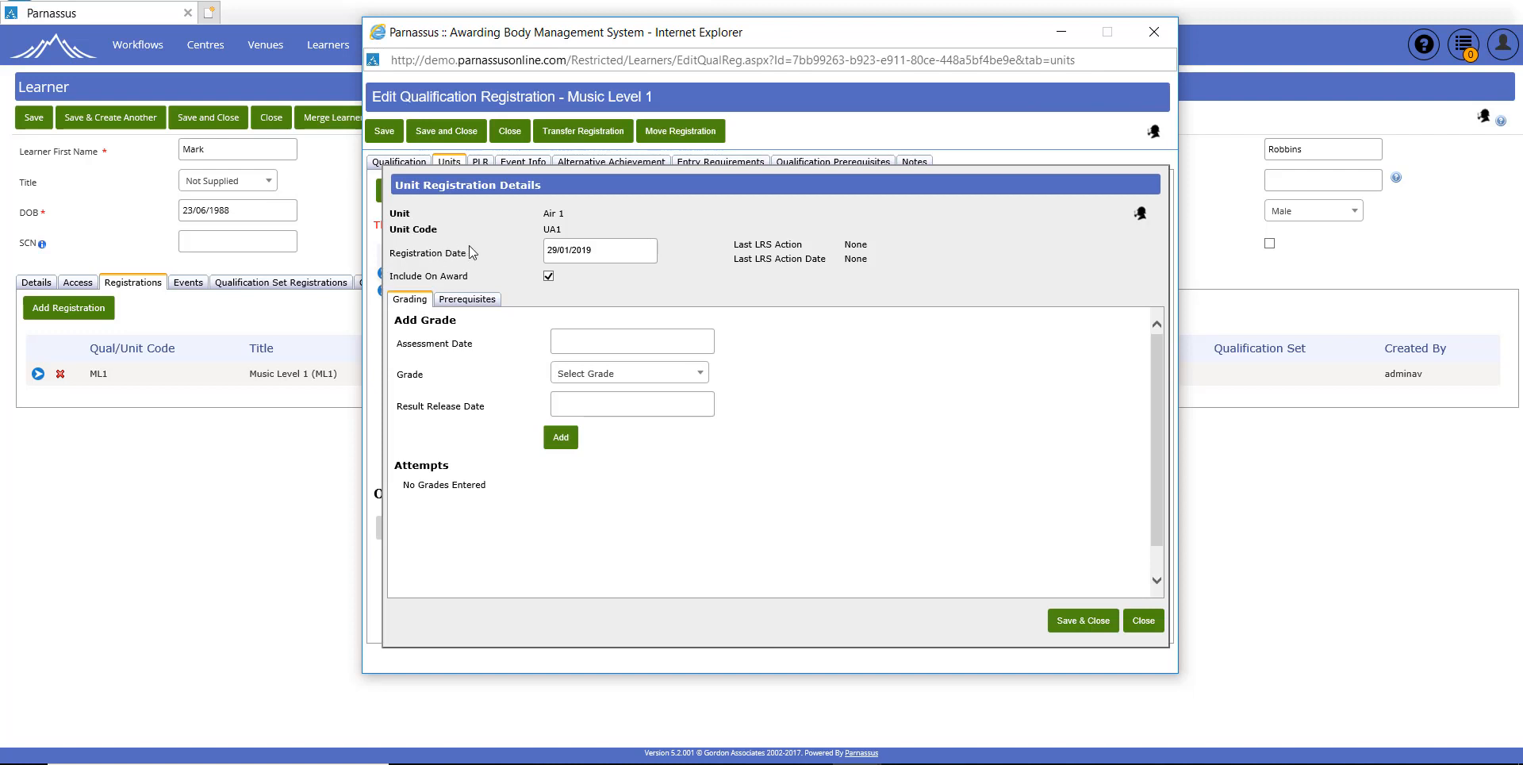
click(578, 347)
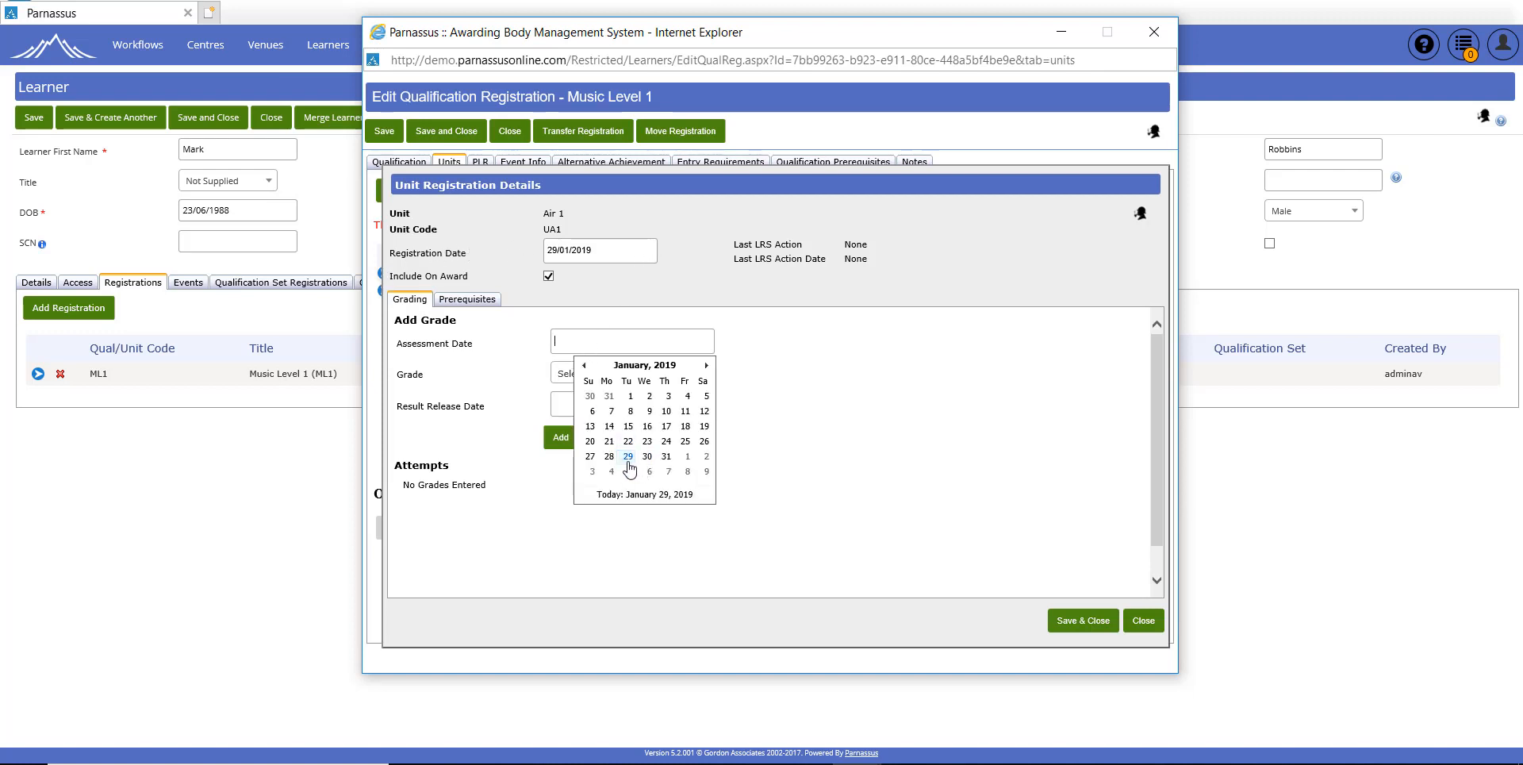
click(629, 457)
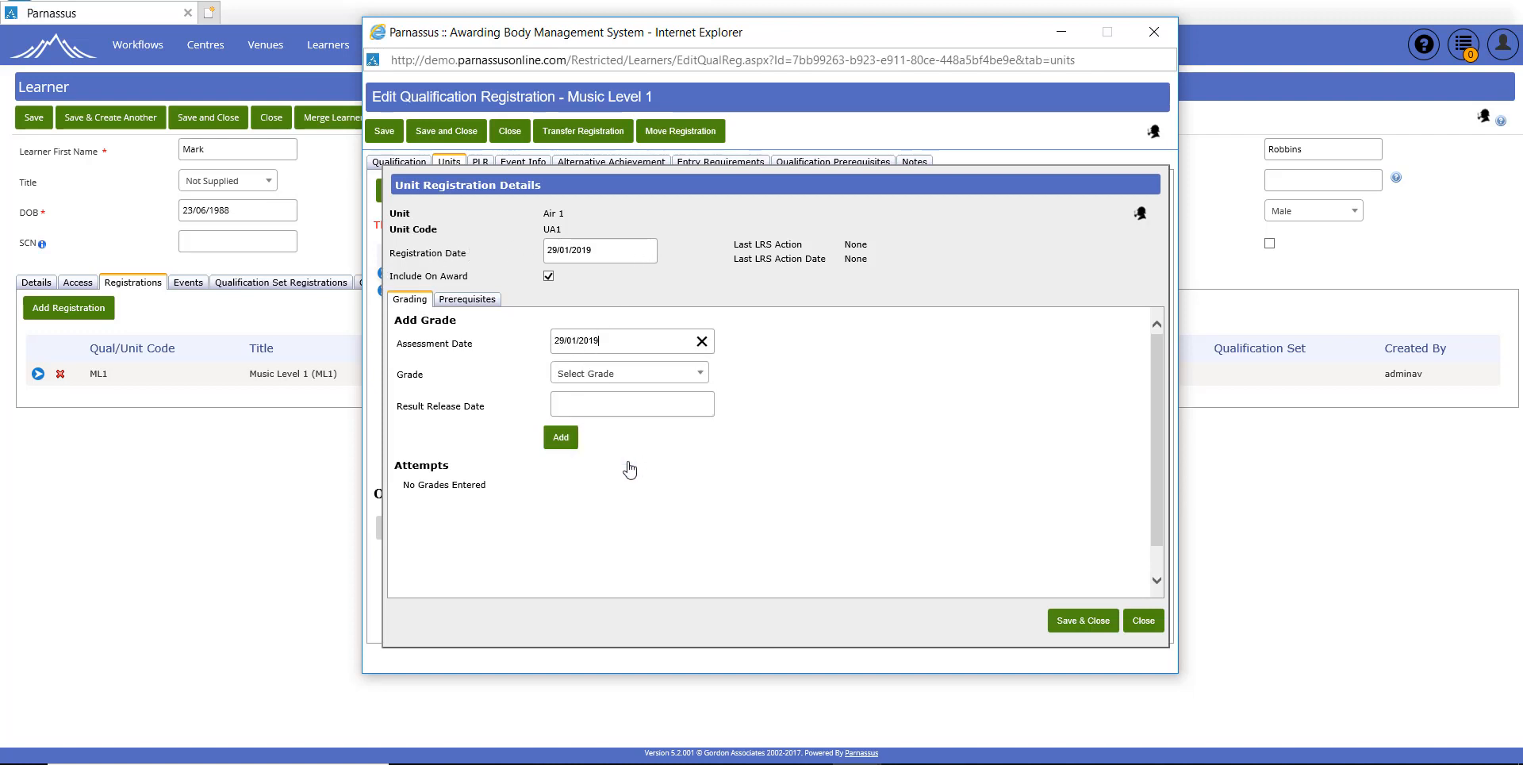
click(629, 379)
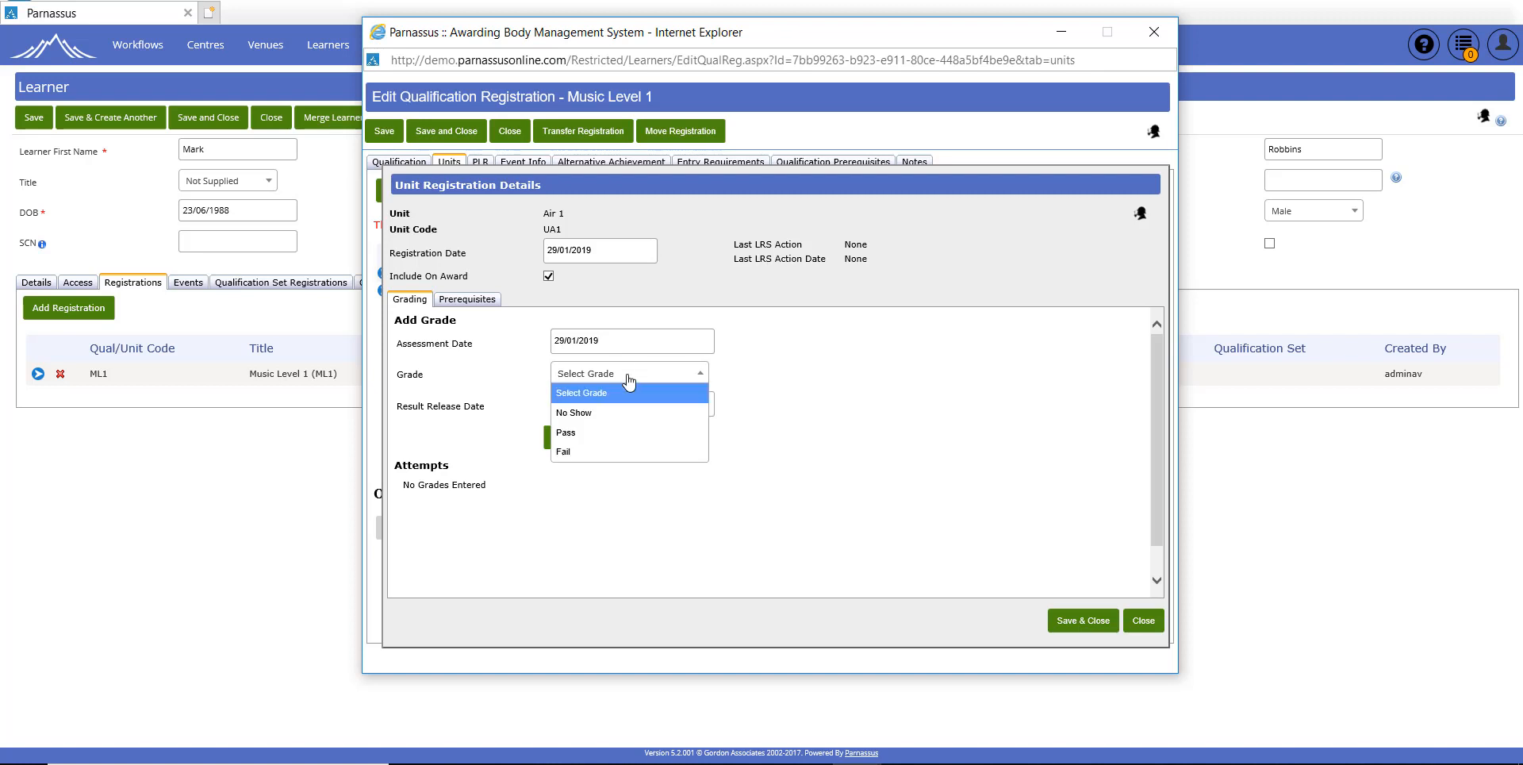
click(583, 434)
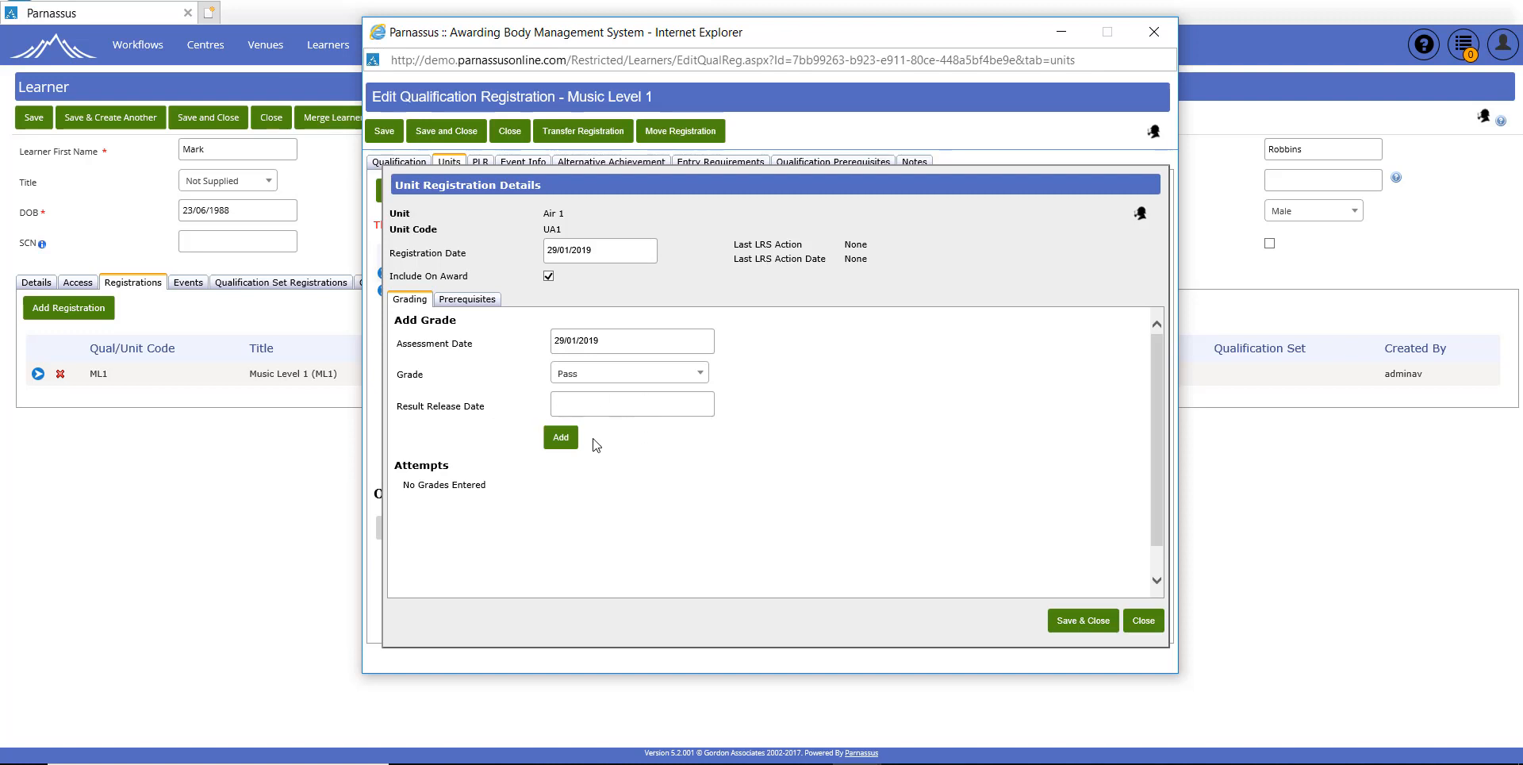
click(561, 437)
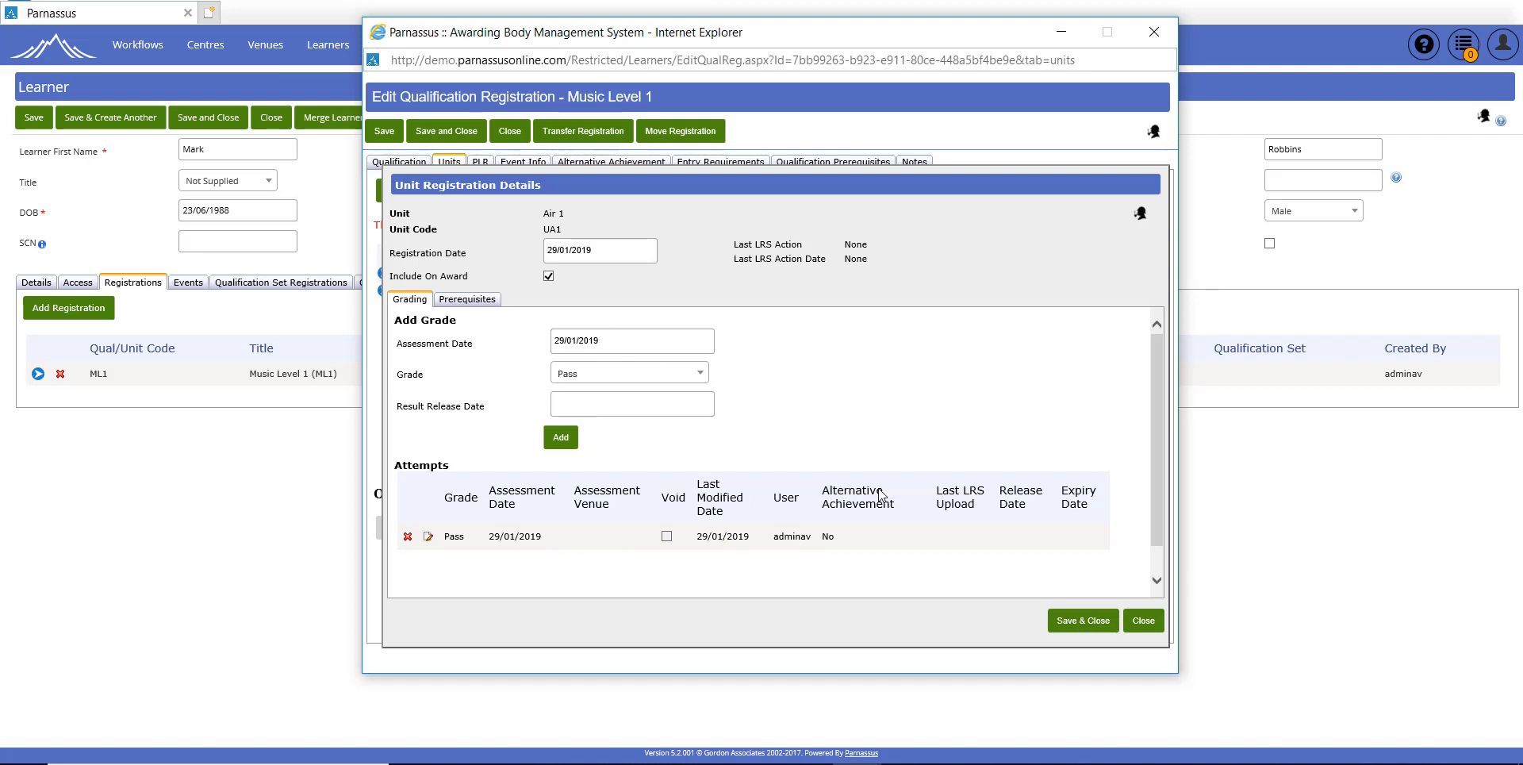
click(1145, 628)
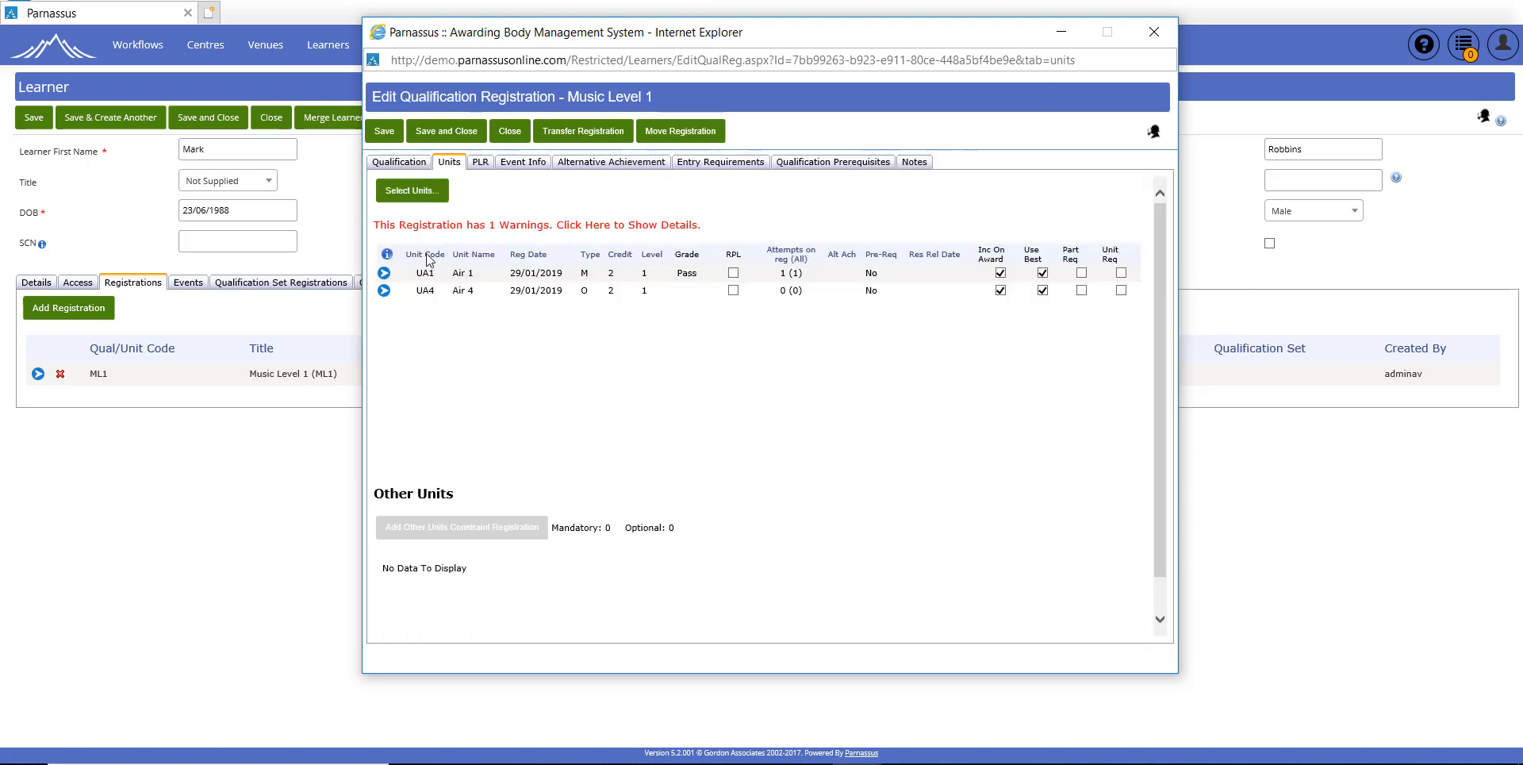
Step: Record a Pass attempt for unit UA4 Air 4, assessed 29/01/2019
click(384, 290)
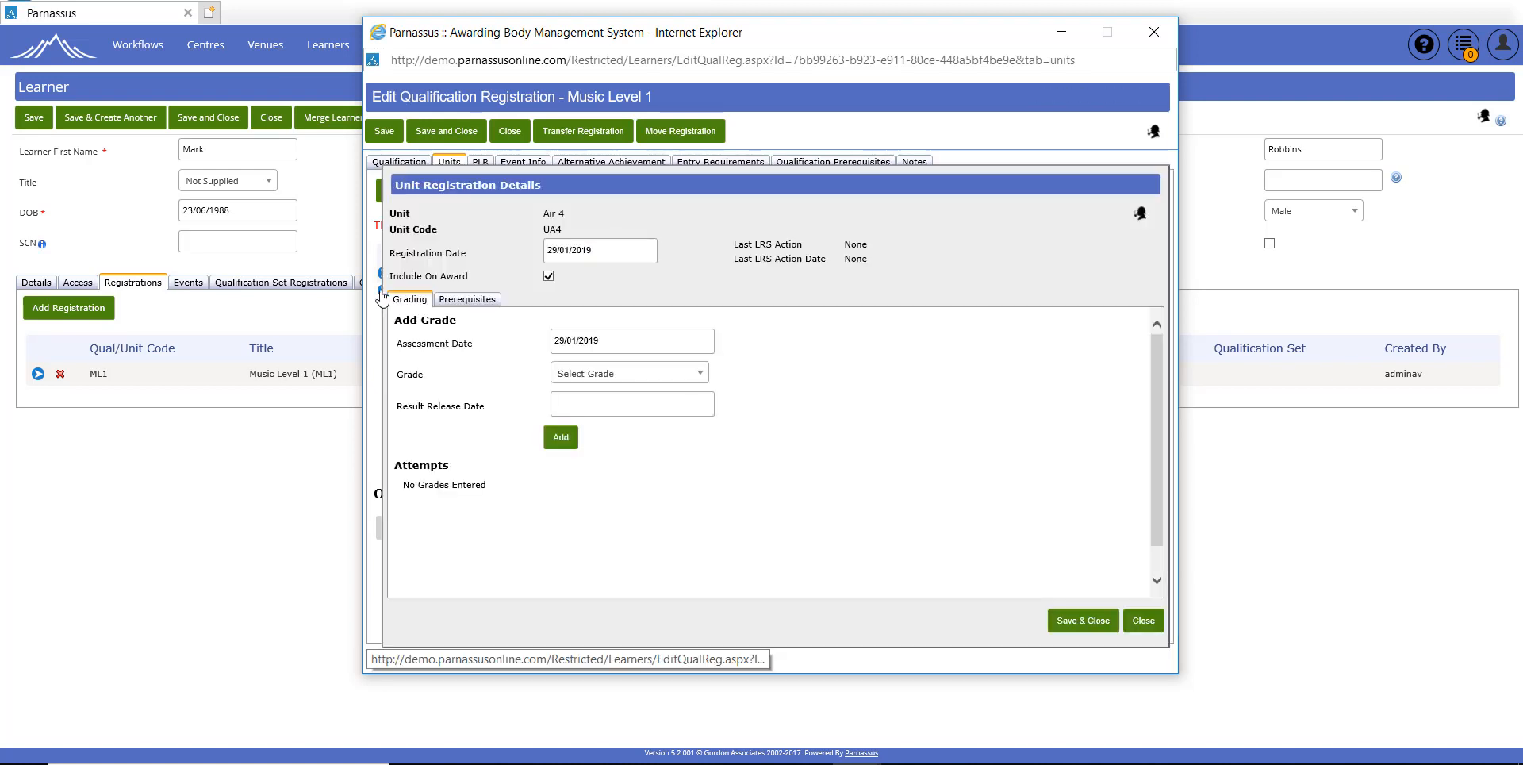
click(565, 376)
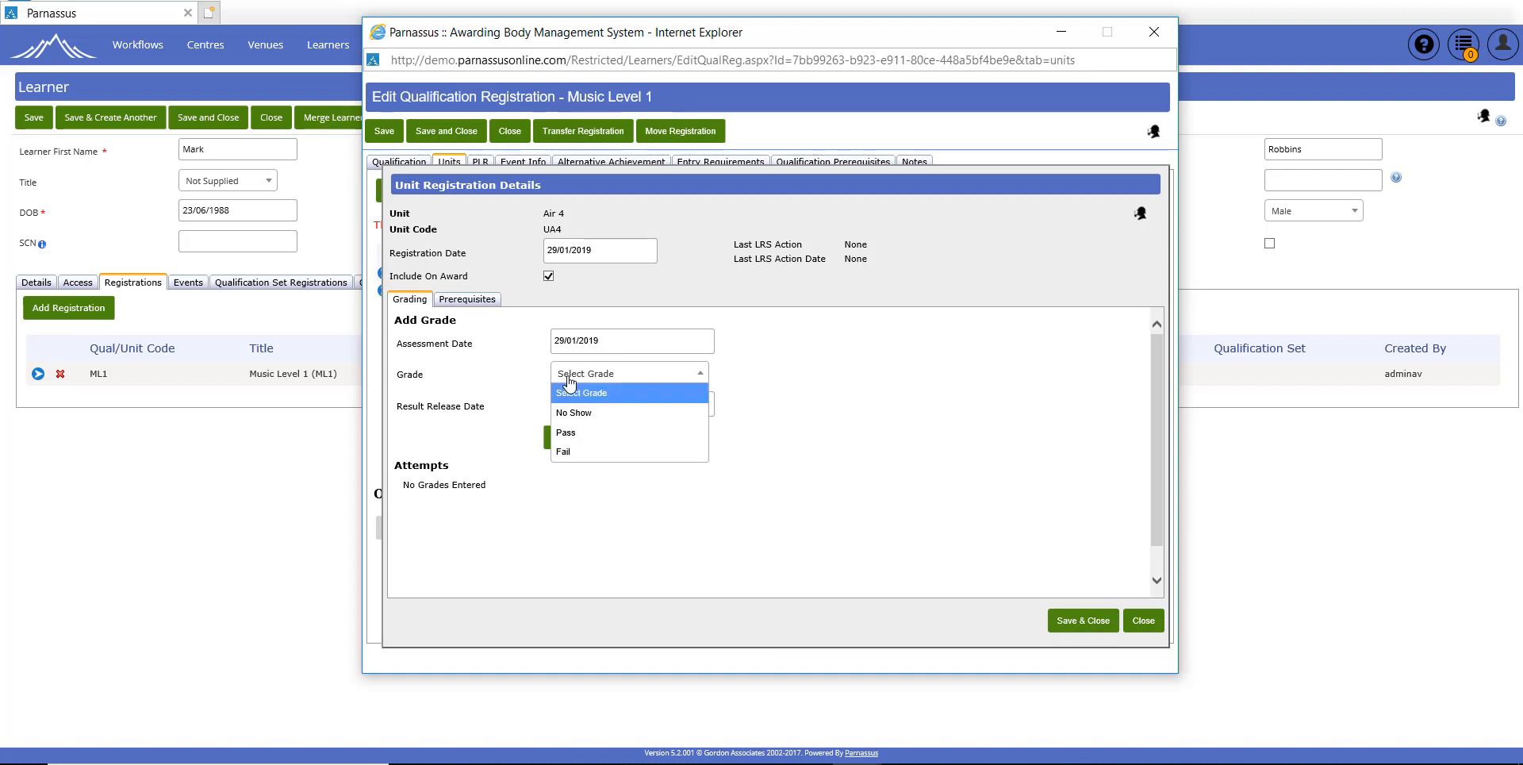
click(567, 433)
click(553, 442)
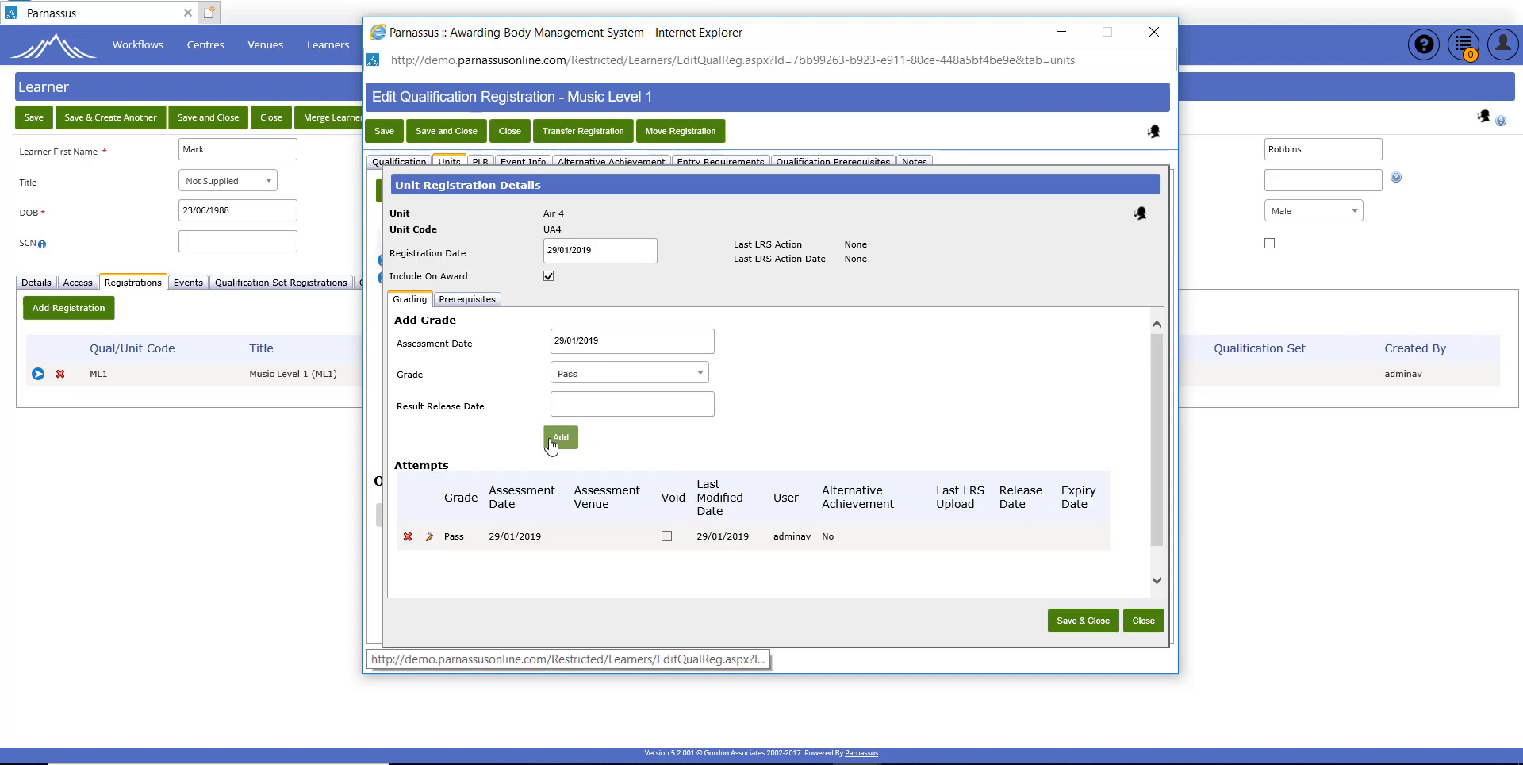
click(1143, 622)
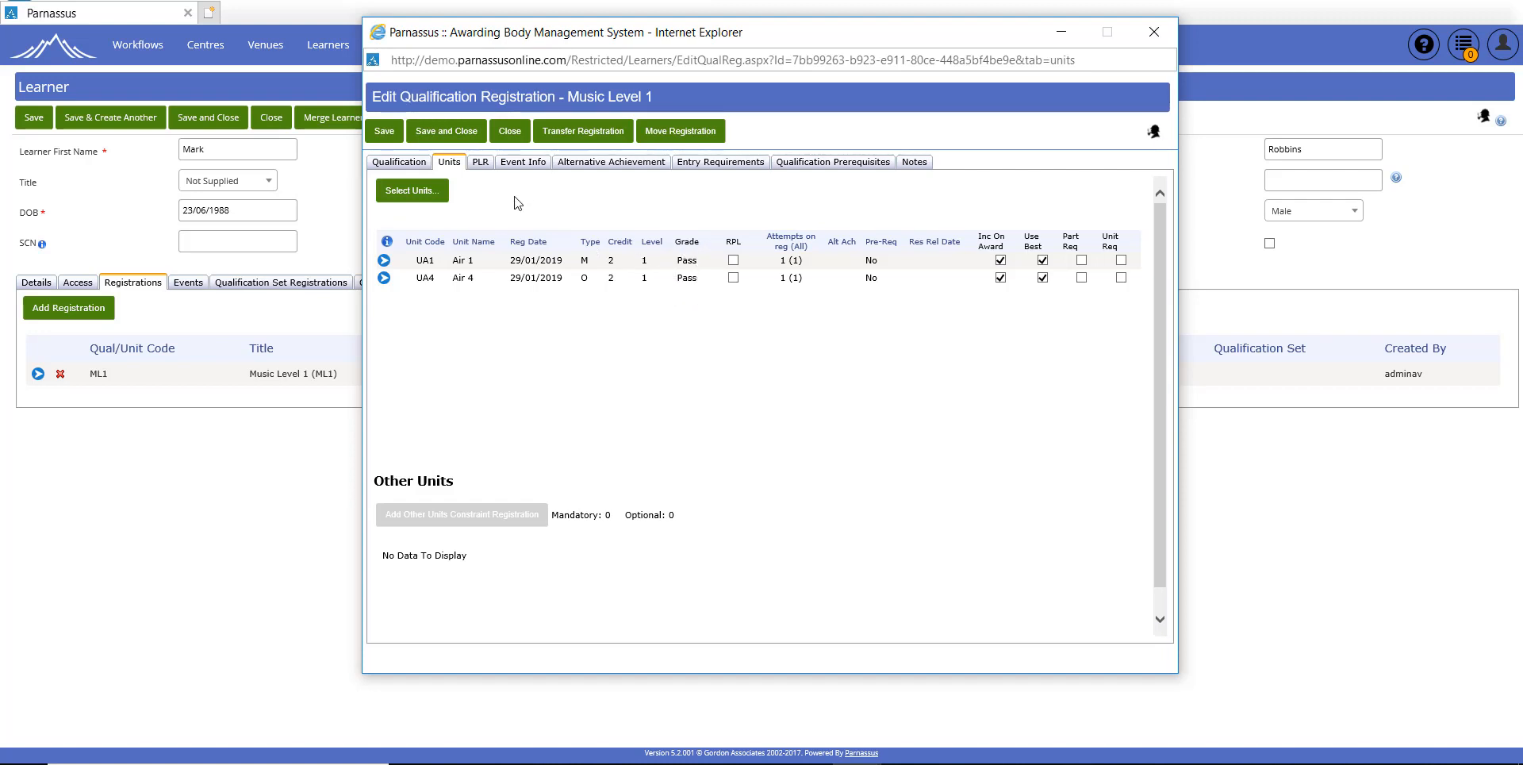
Step: Check the registration is Cert. Due with 4/4 credits, close it, and open the certificate batches
click(413, 171)
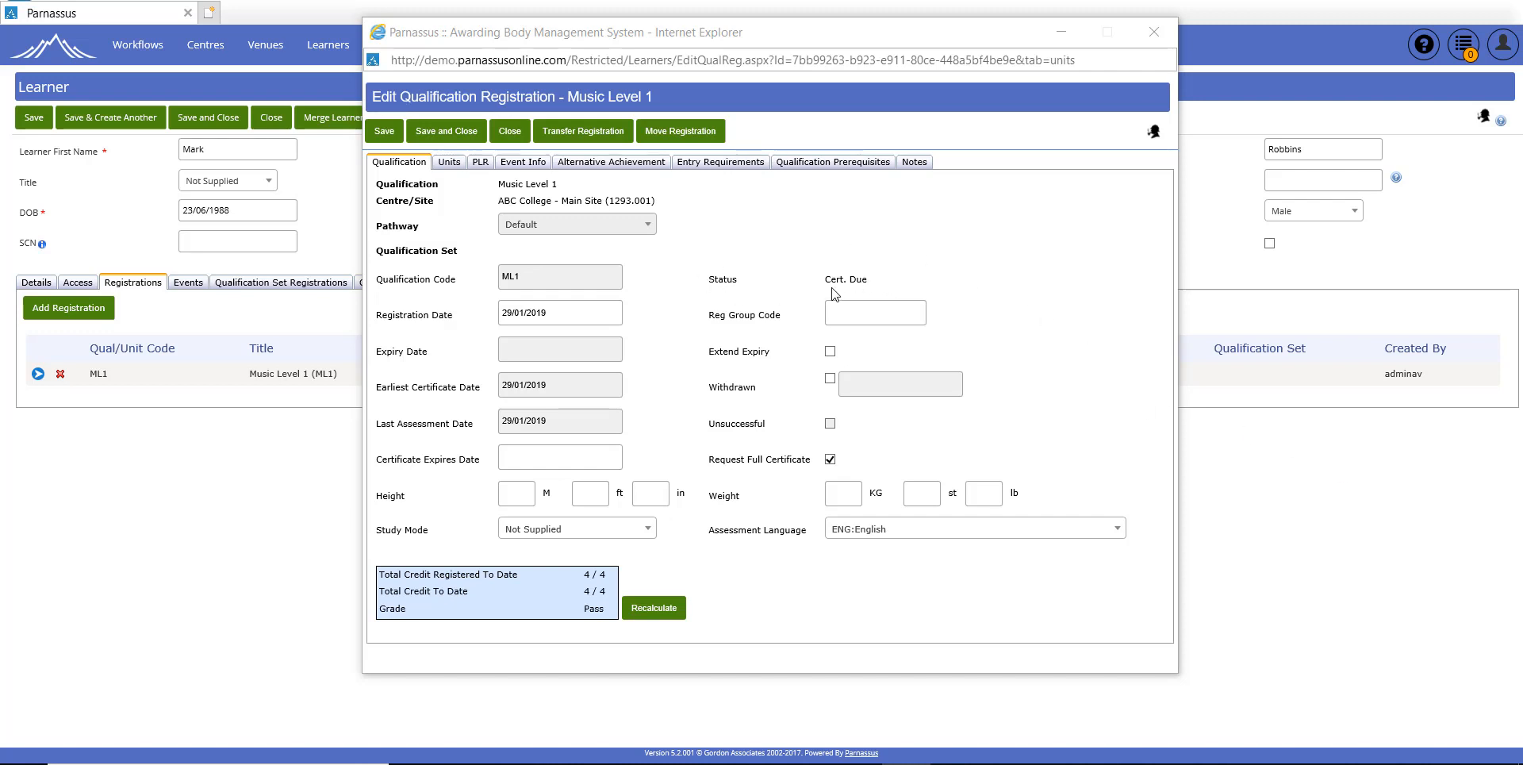
click(509, 131)
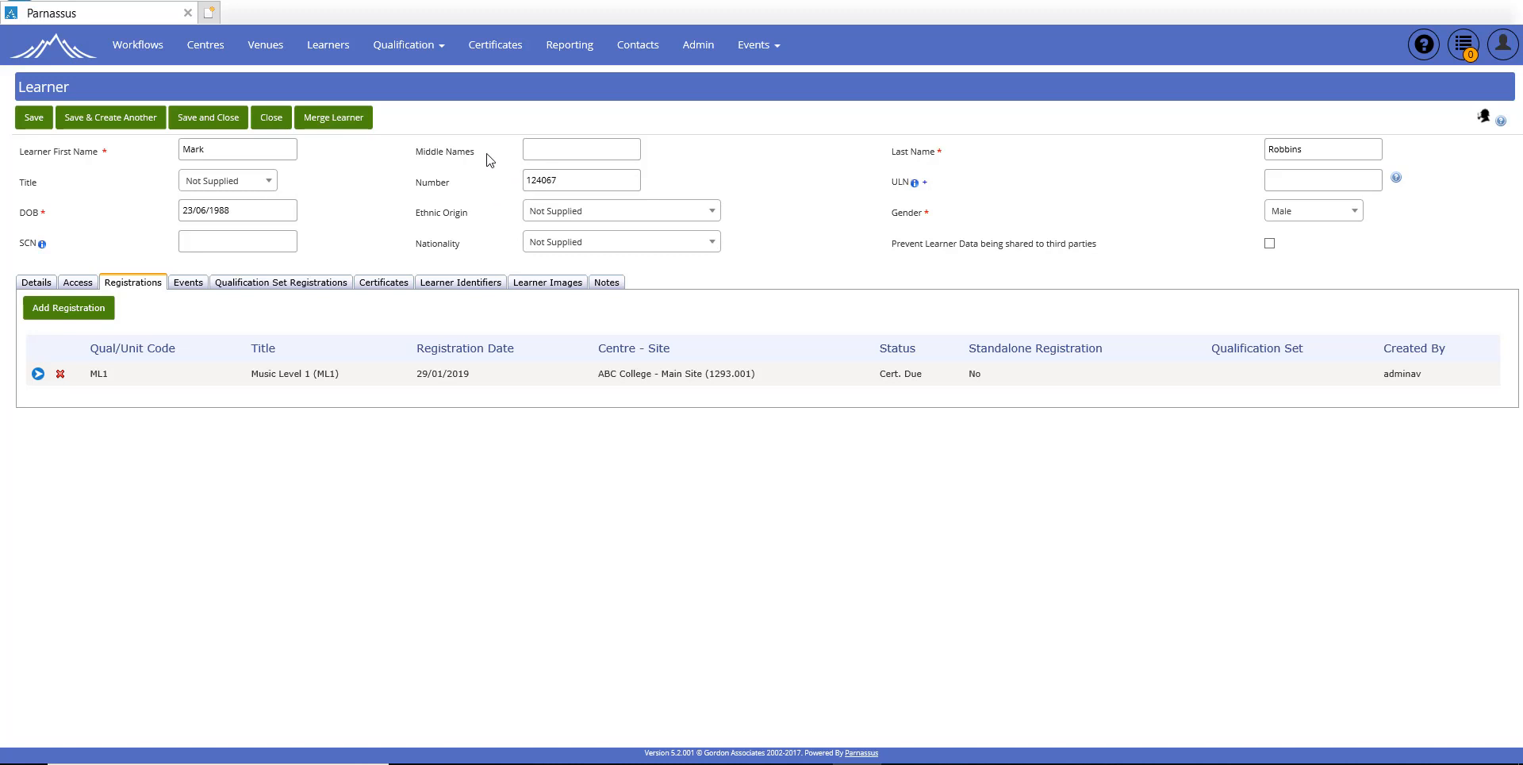
click(495, 48)
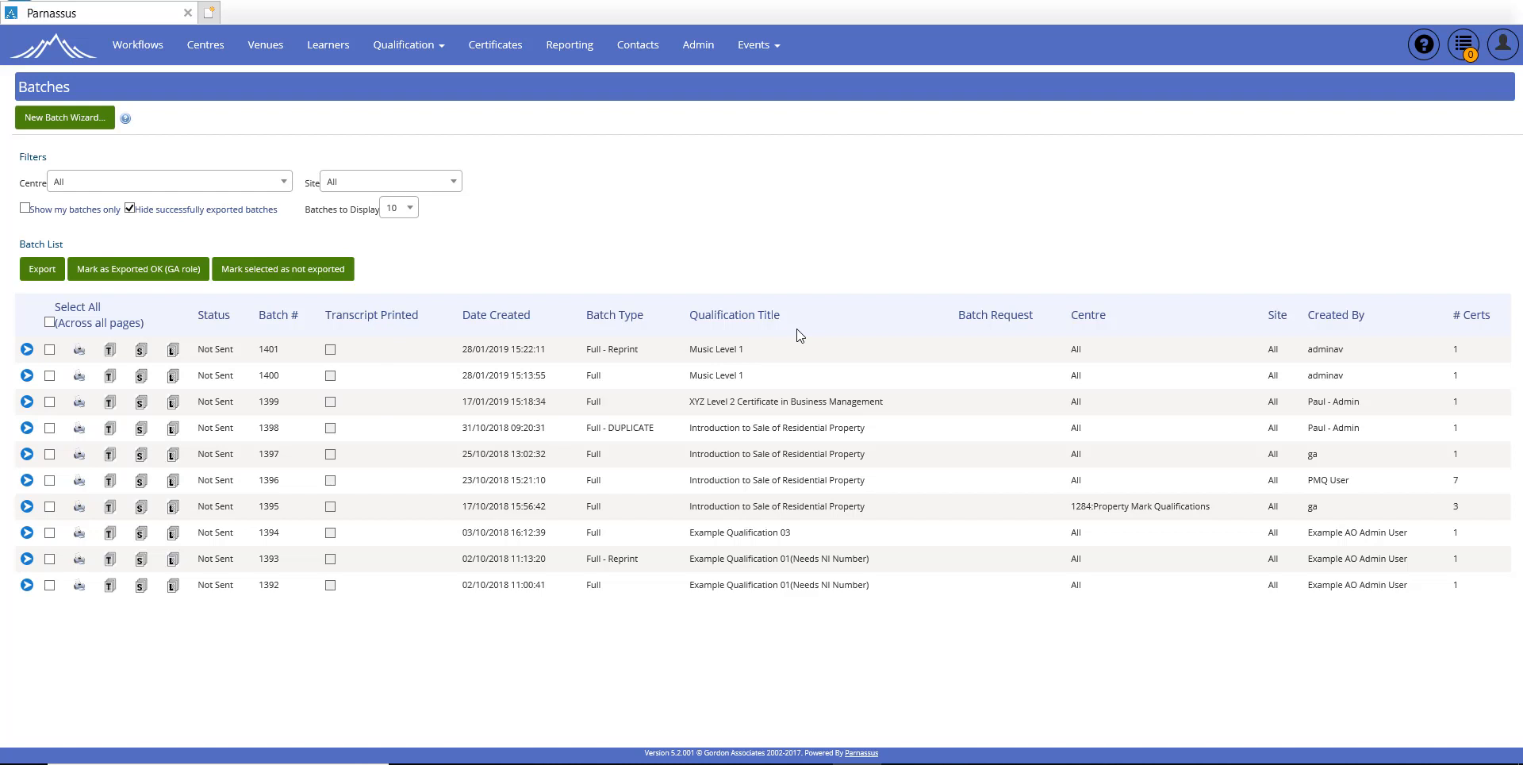
Step: Sort the certificate batches by Qualification Title, then by Batch #
click(748, 320)
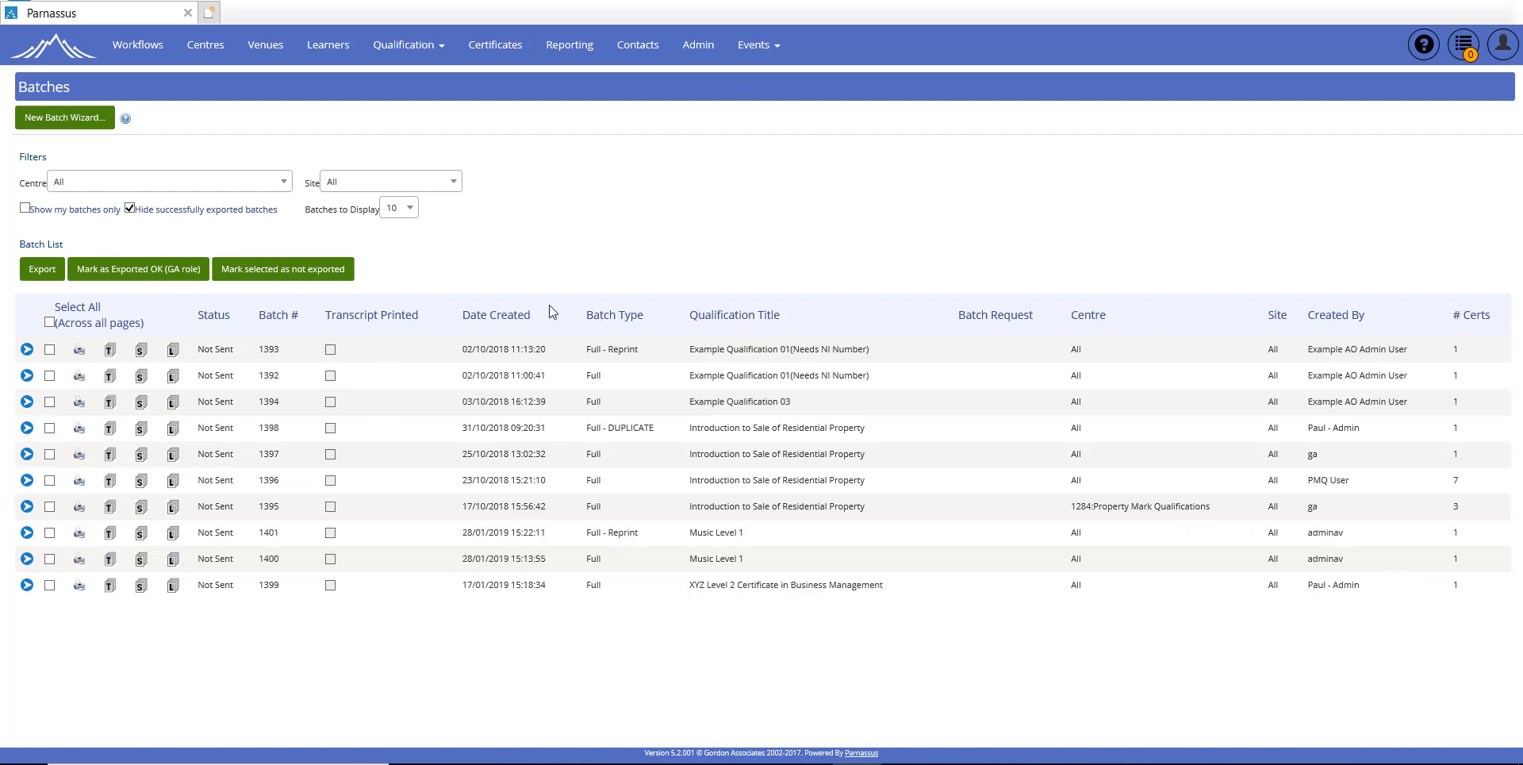
click(264, 319)
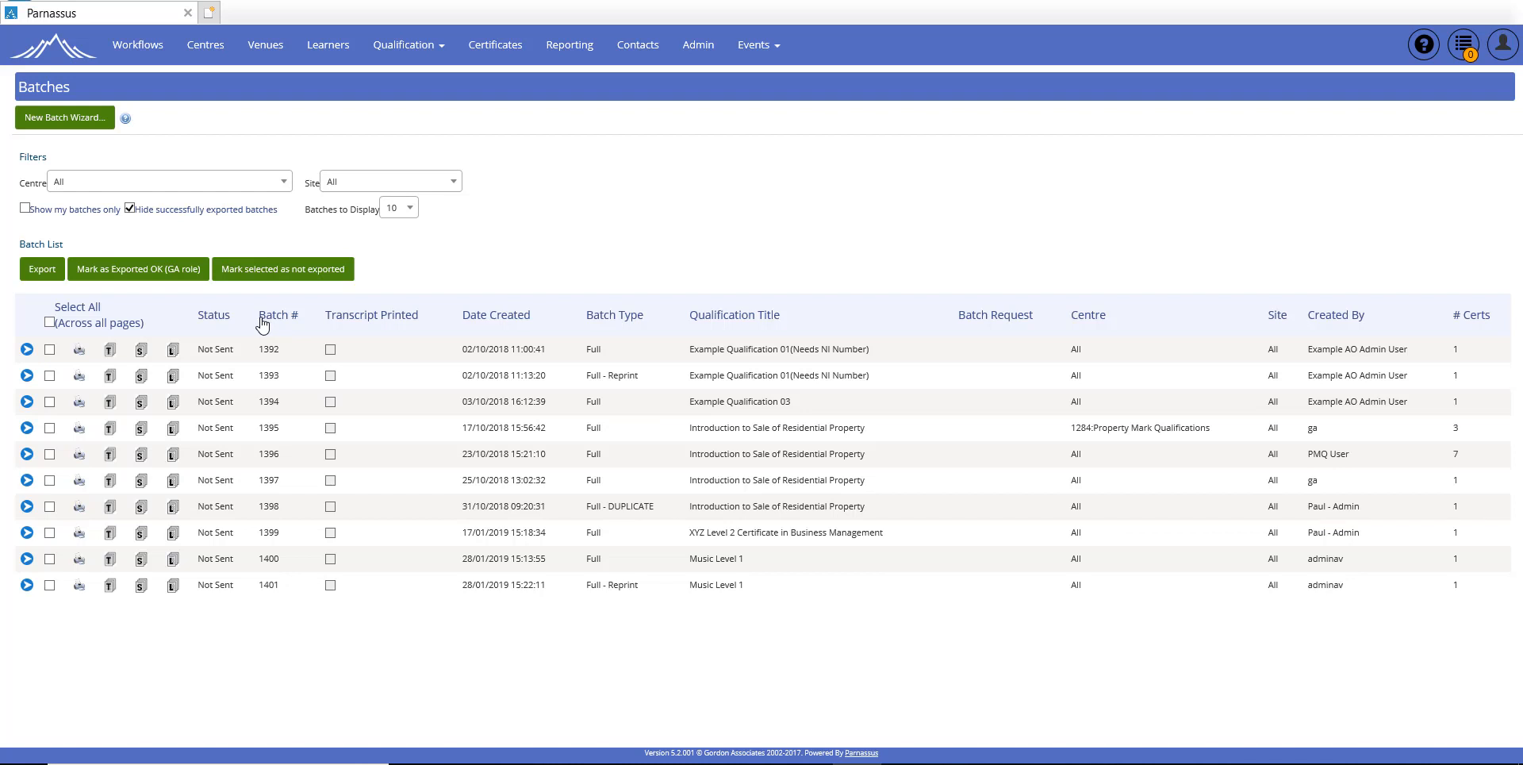
Step: Start a new full qualification certificate batch for Music Level 1 (ML1), selecting learners by centre
click(71, 127)
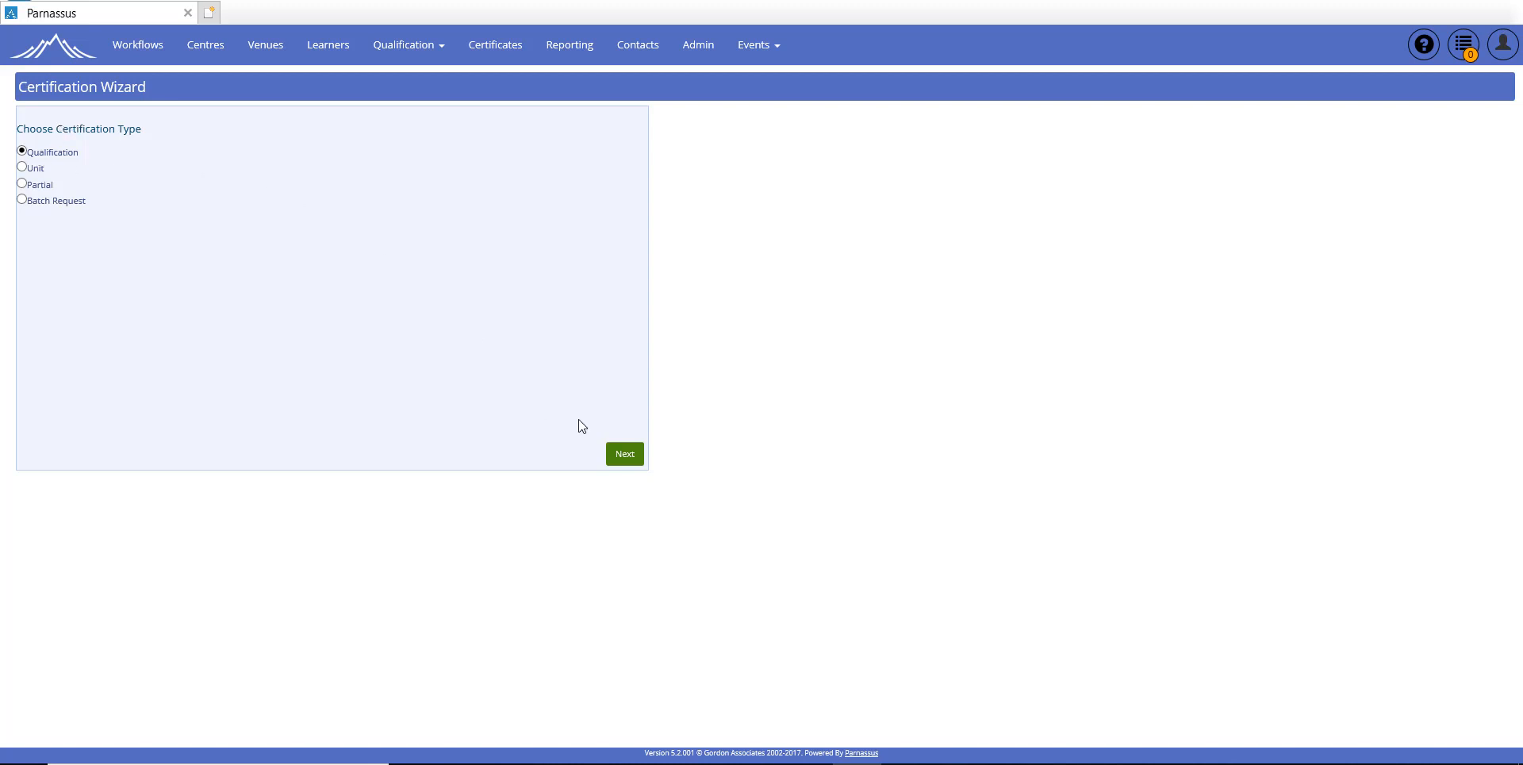
click(625, 456)
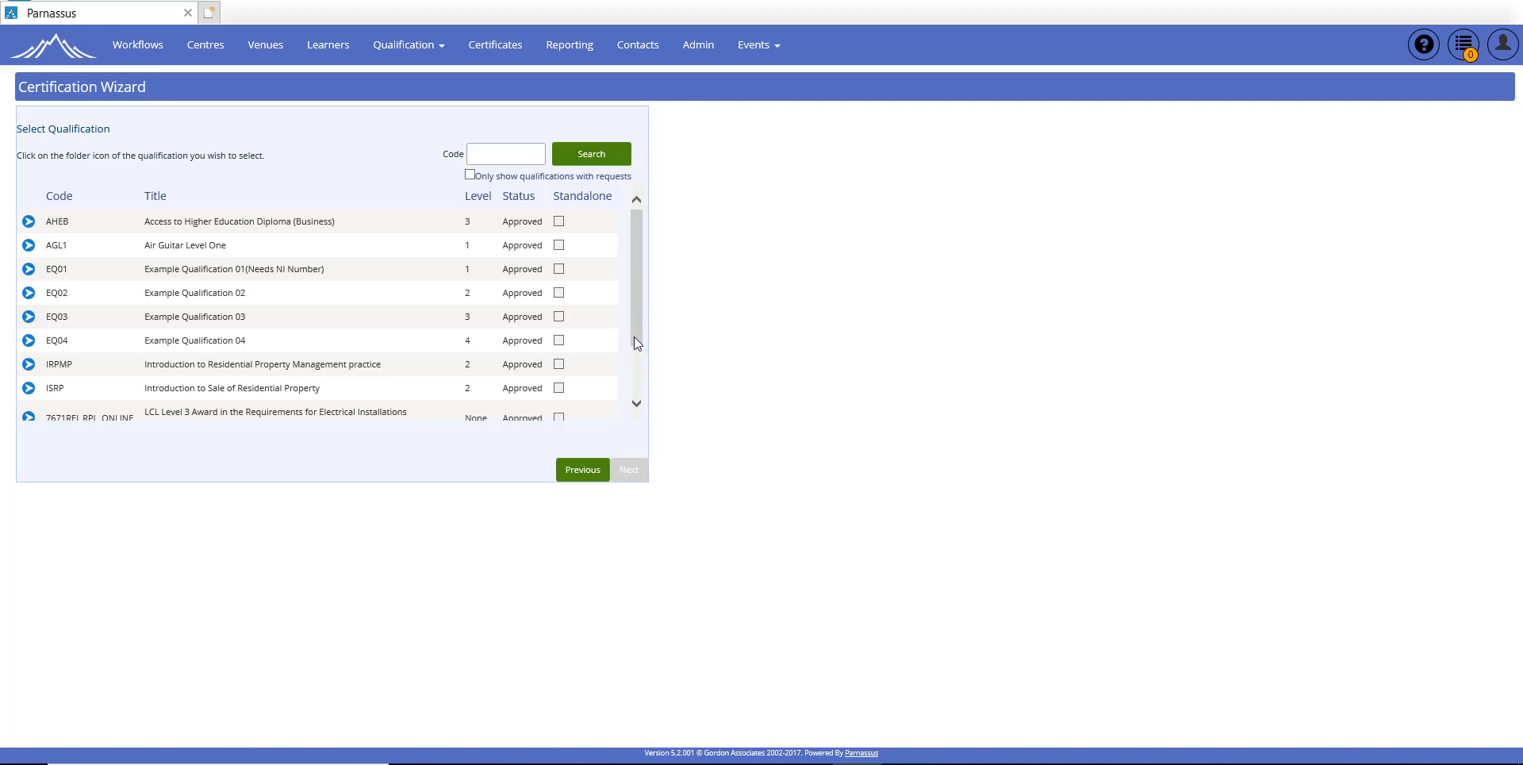
drag(634, 338, 639, 403)
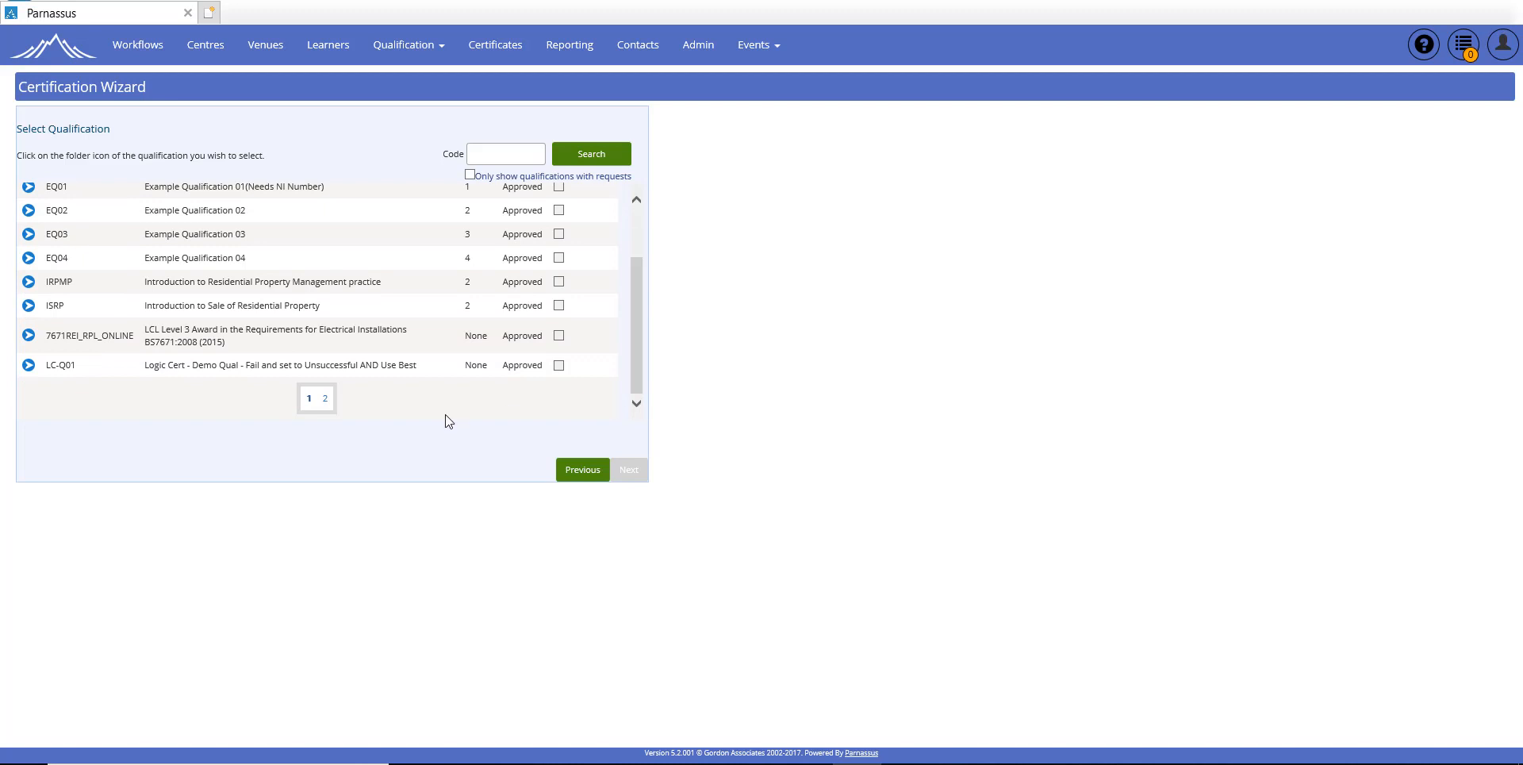
click(326, 399)
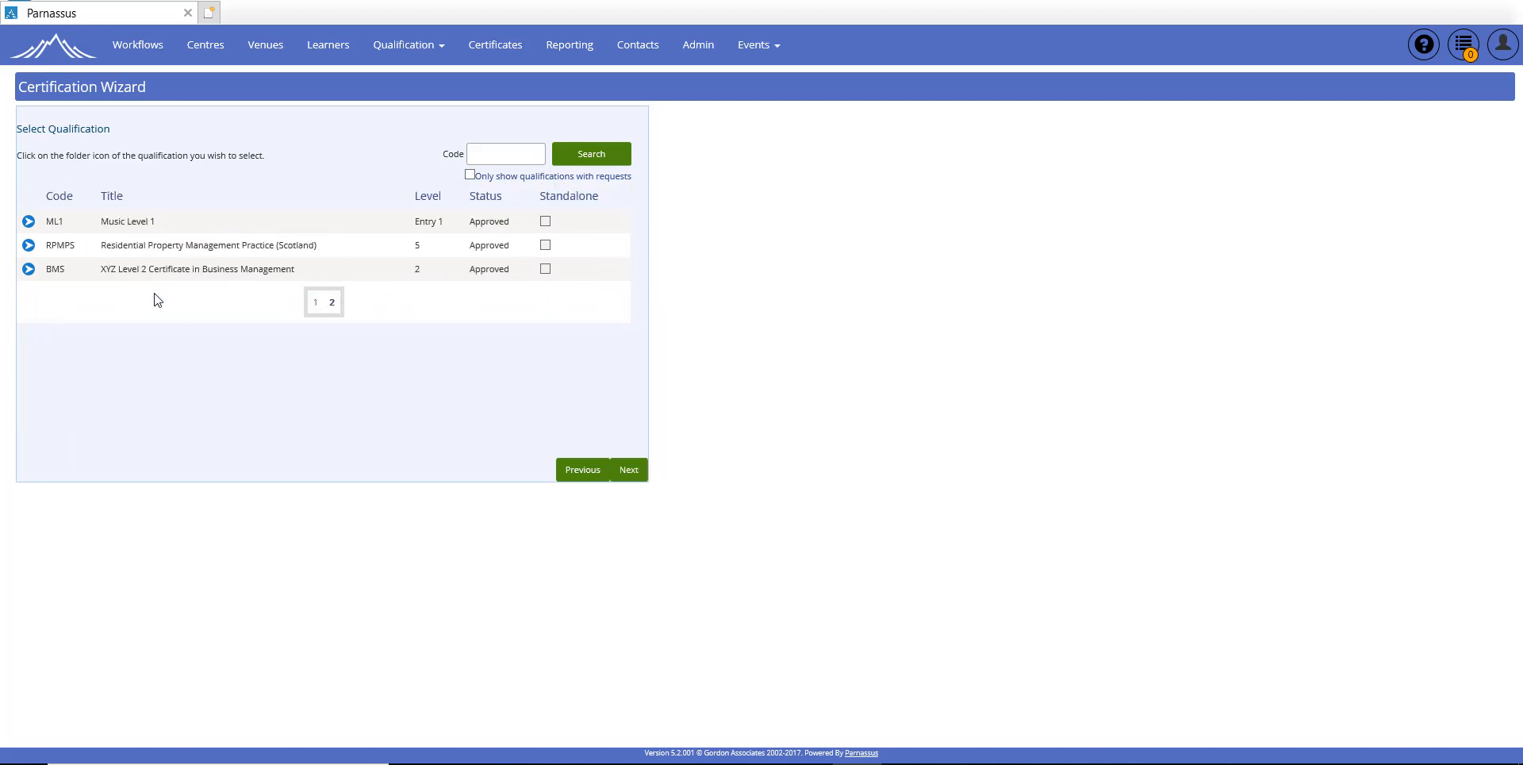
click(29, 223)
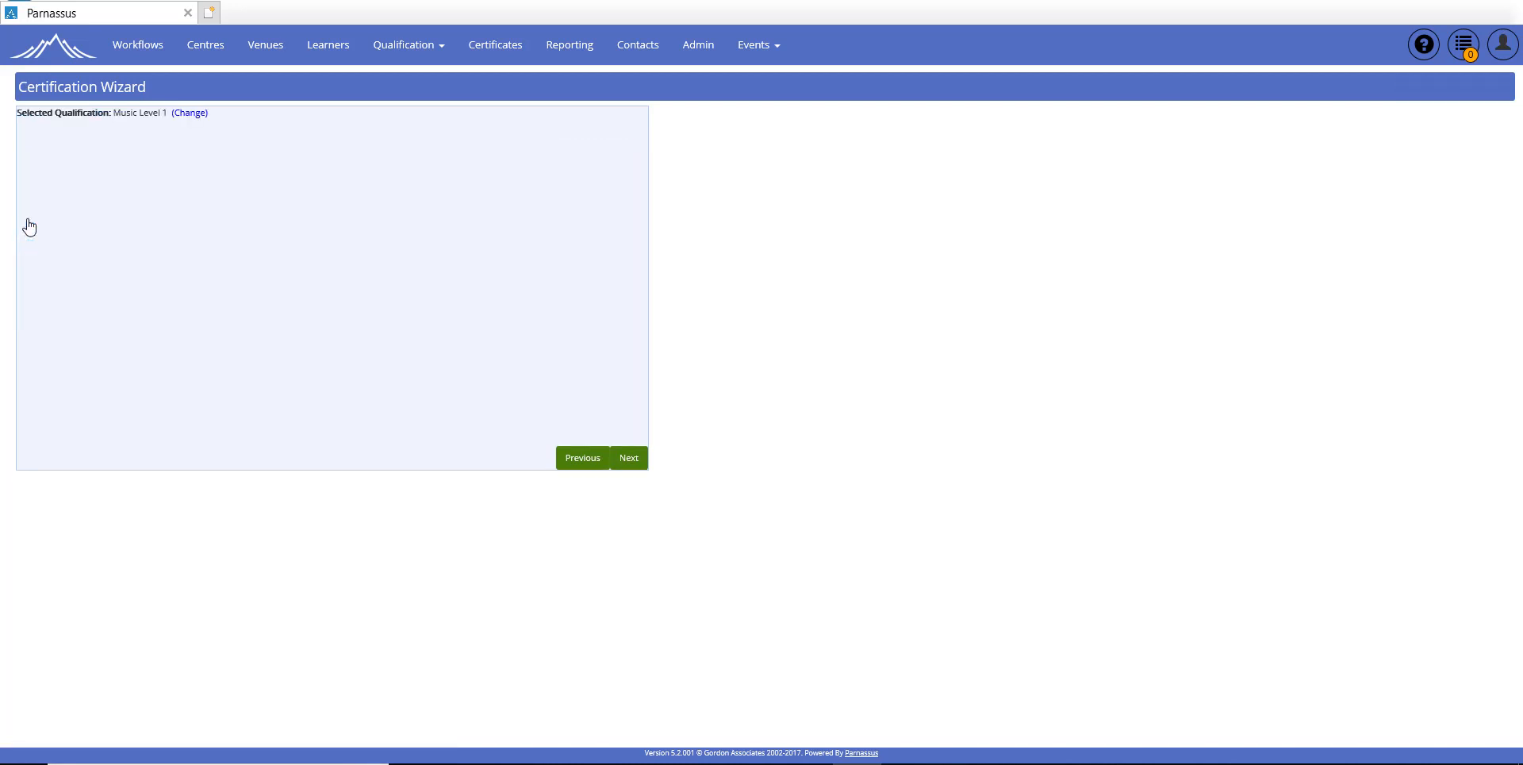
click(632, 460)
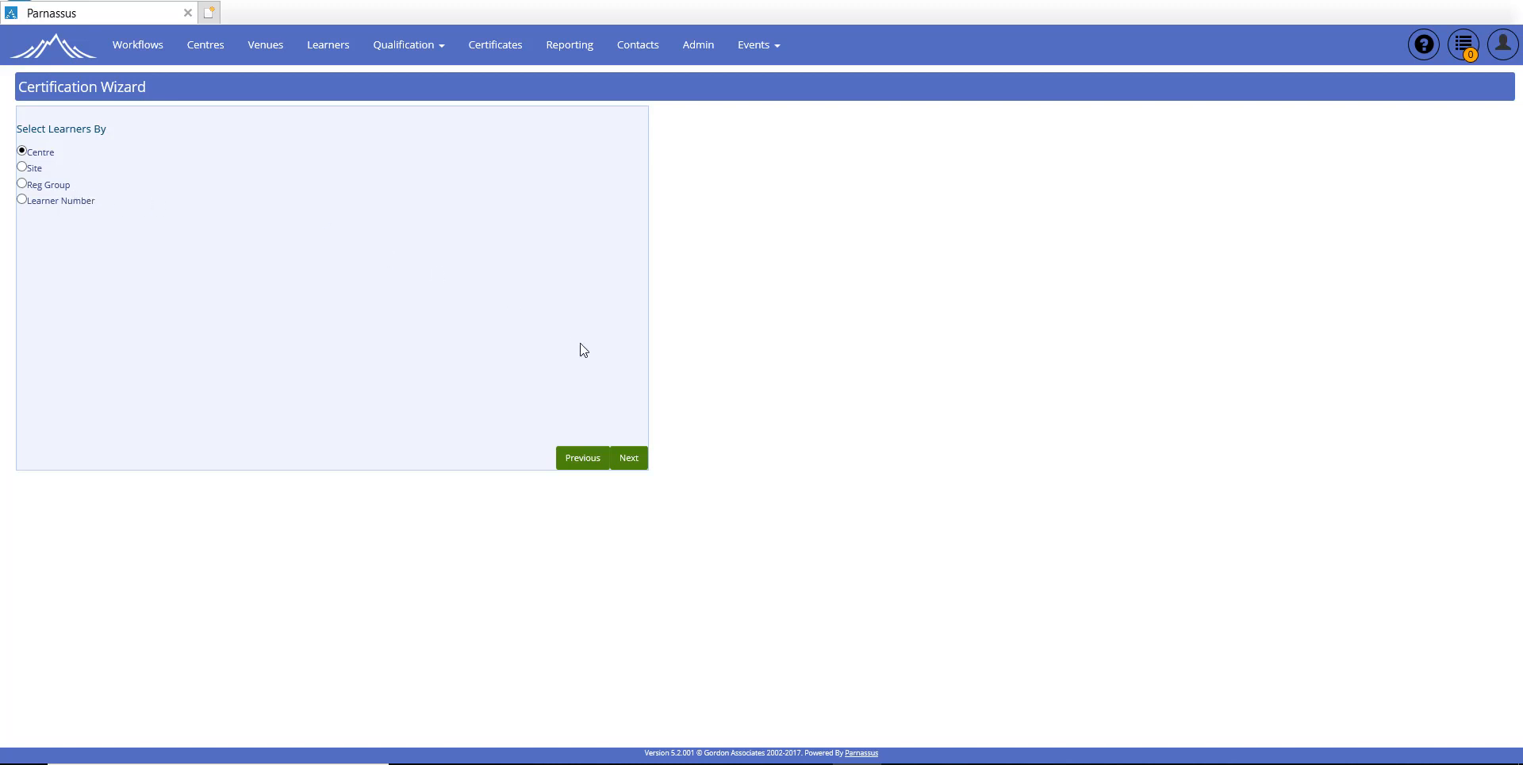
click(629, 457)
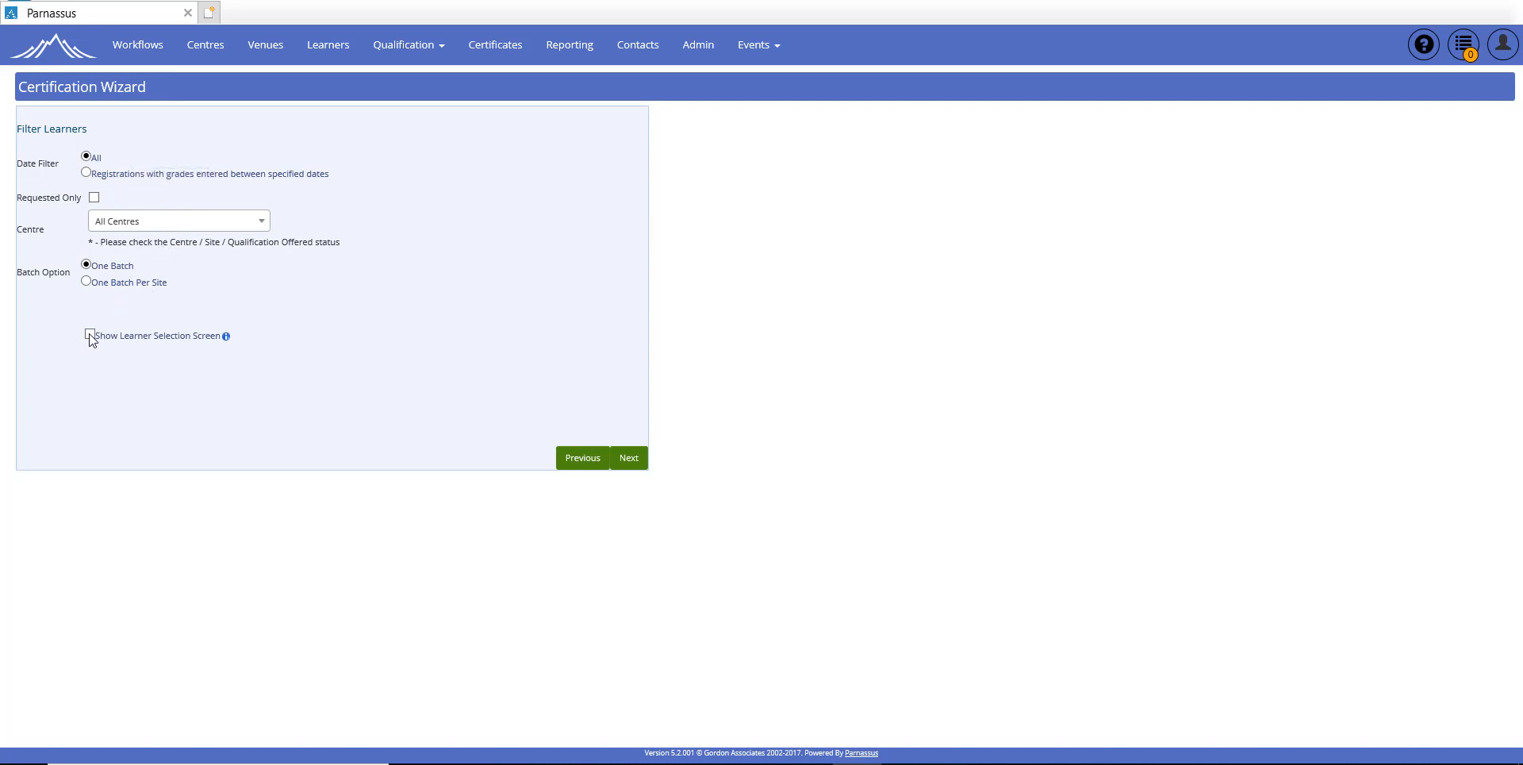
Step: Enable the learner selection screen and keep the single eligible learner ticked to print
mouse_move(91, 340)
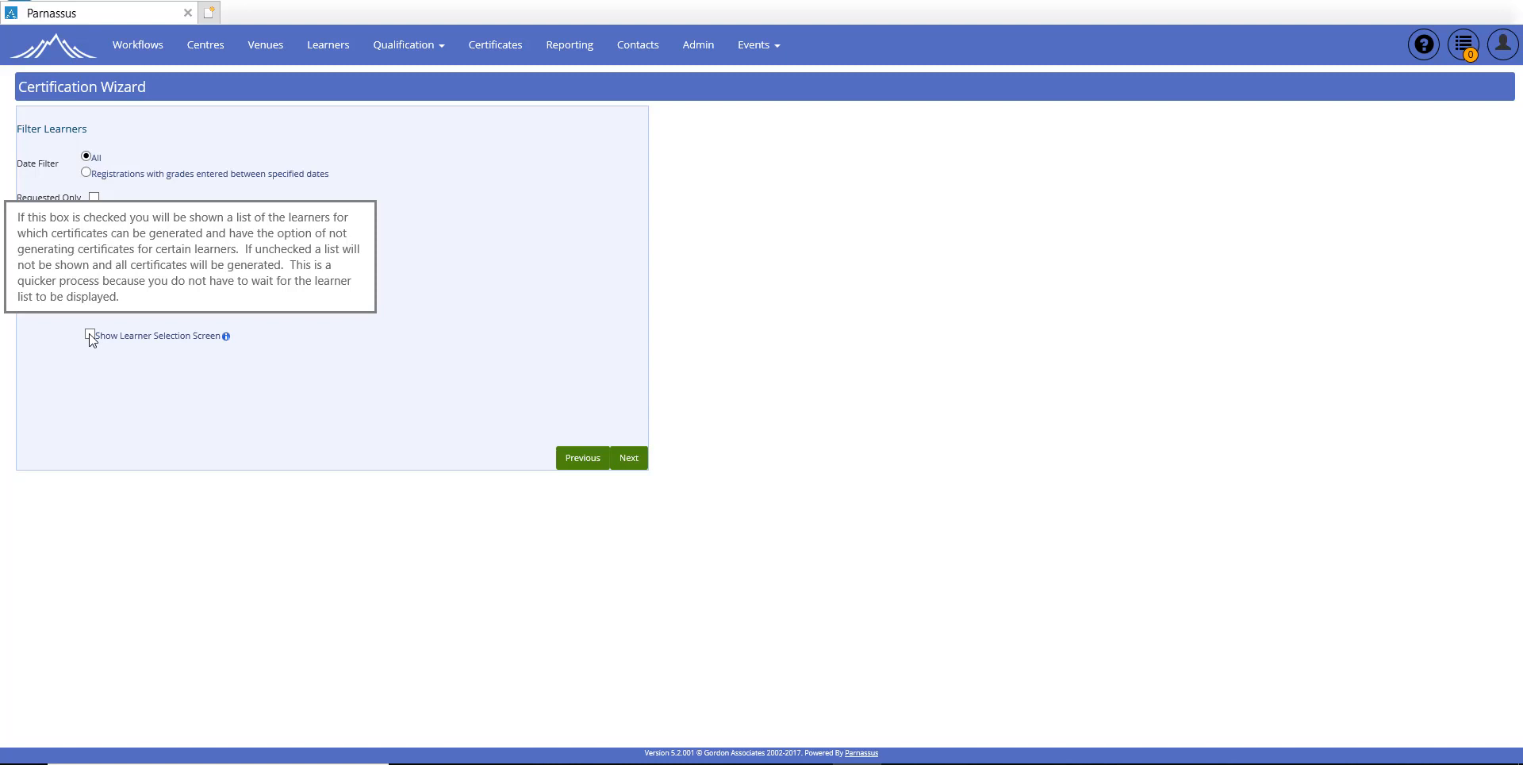
click(90, 336)
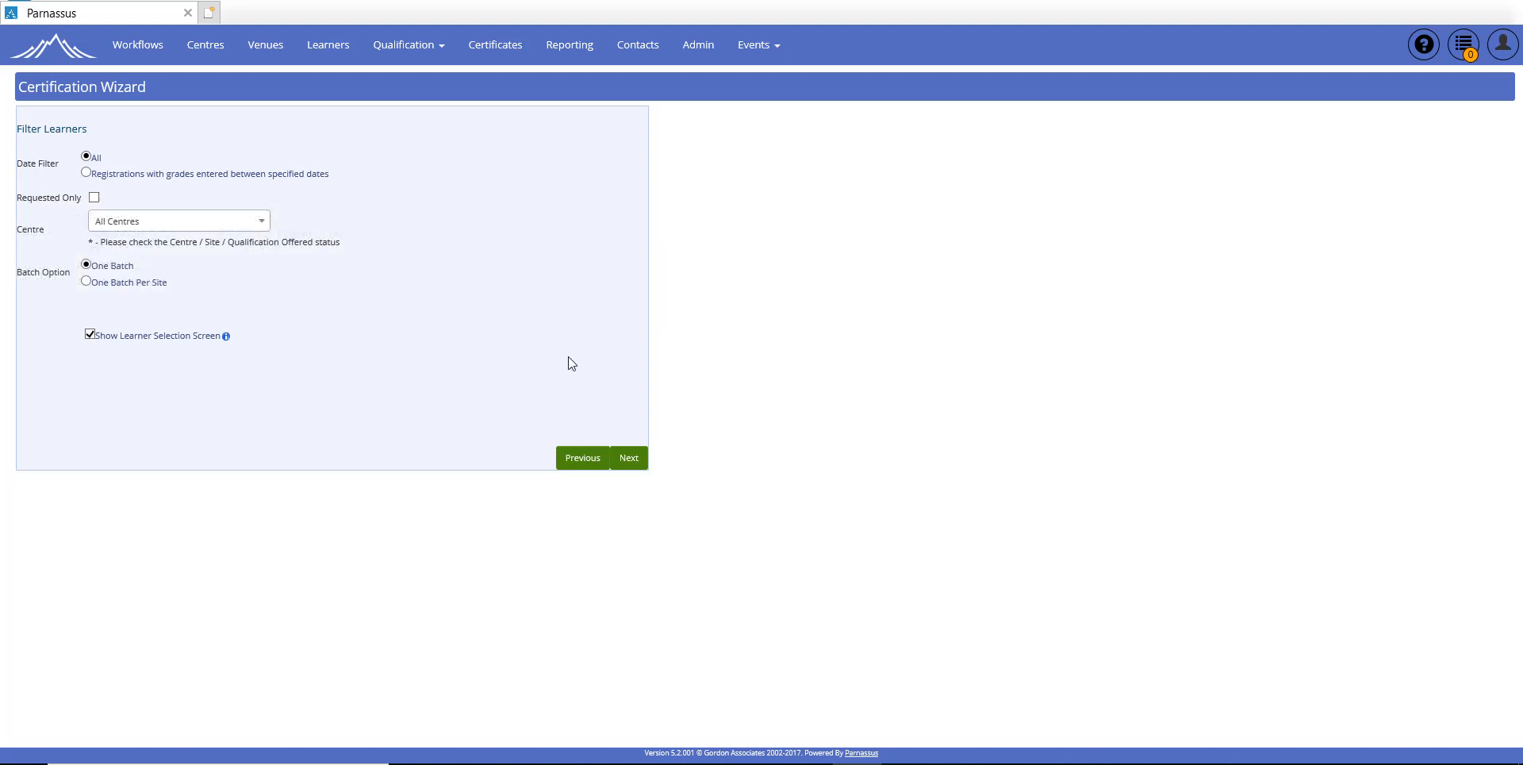
click(629, 460)
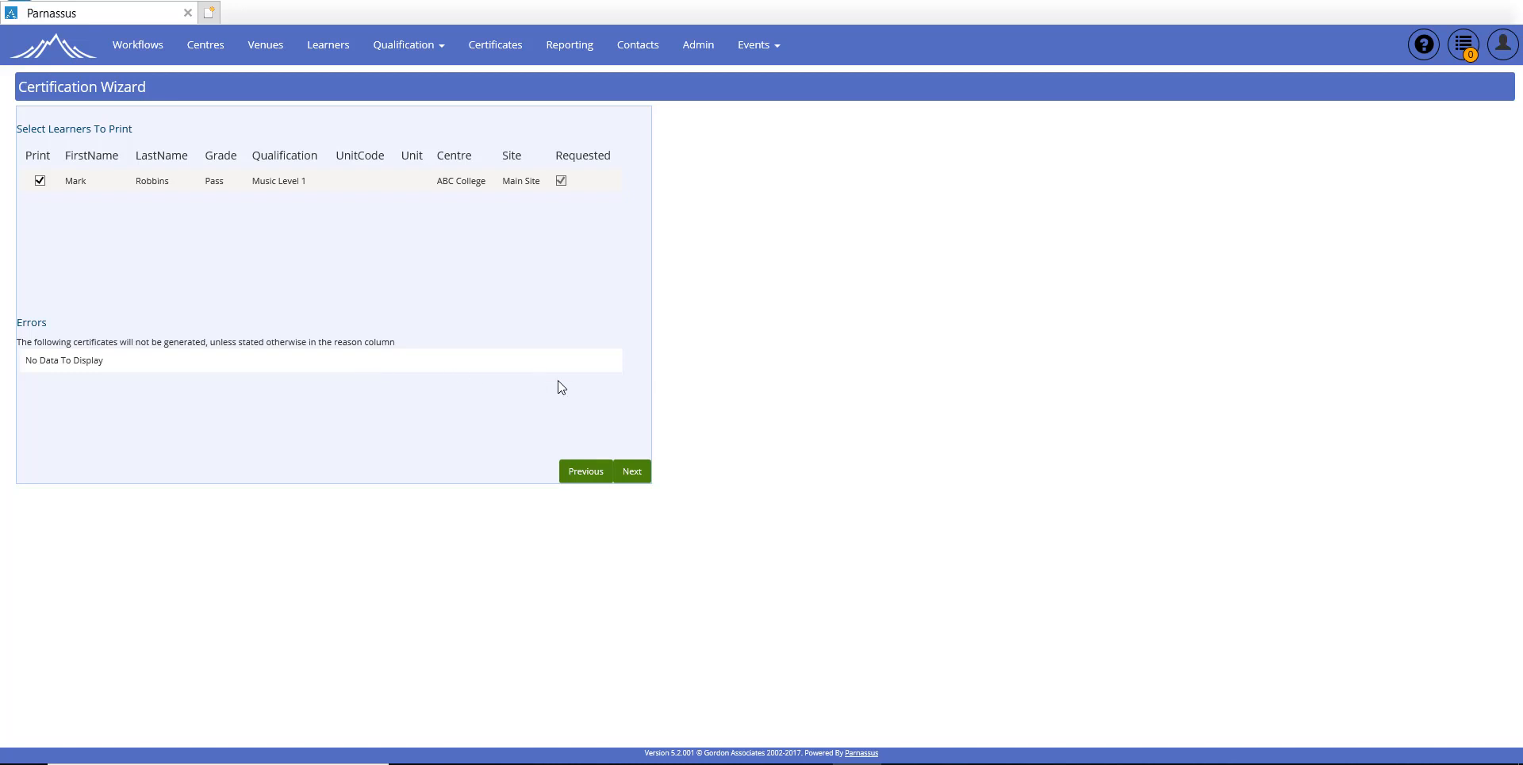
click(635, 478)
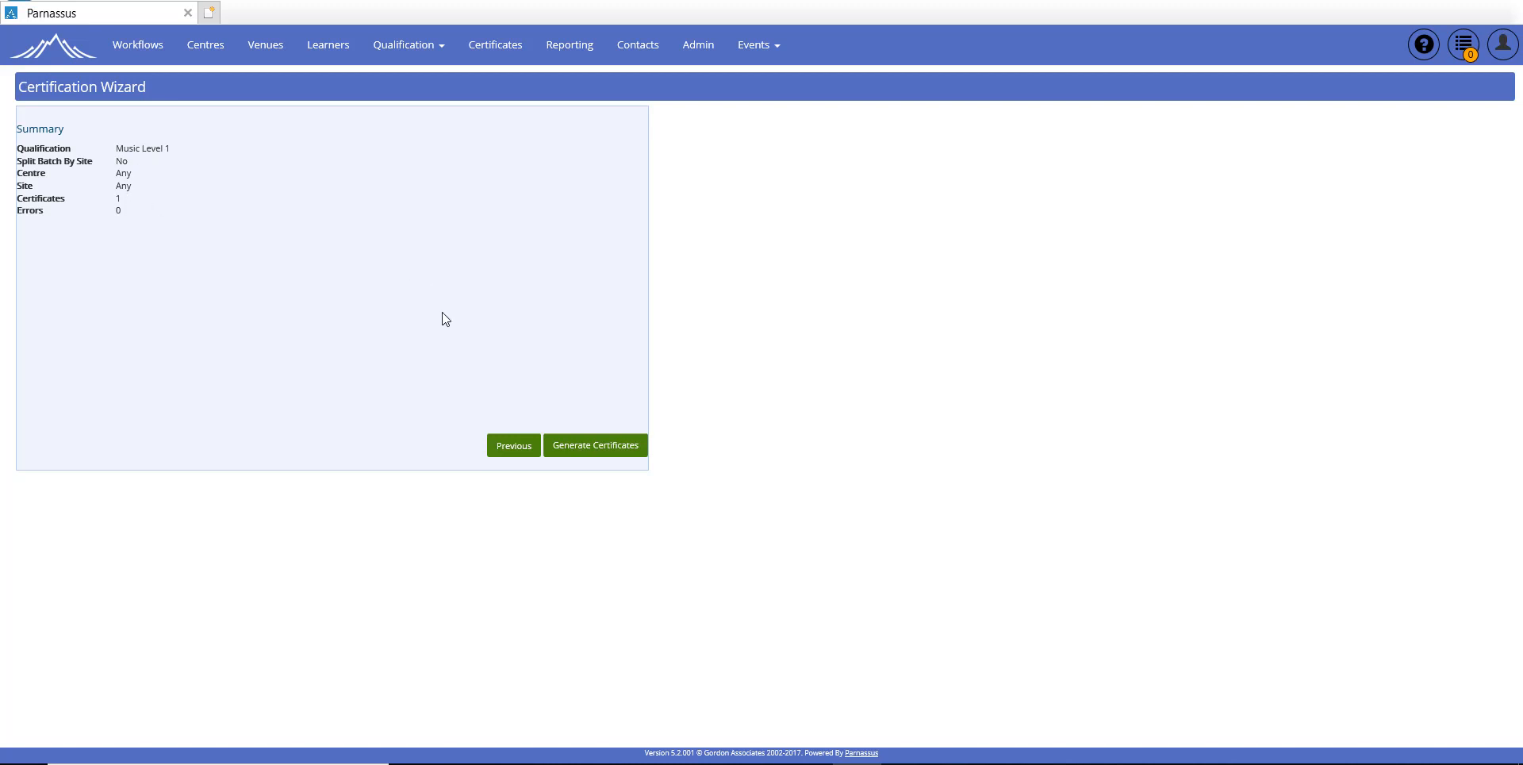
Step: Generate the Music Level 1 certificate from the Summary, creating batch 1402
click(600, 449)
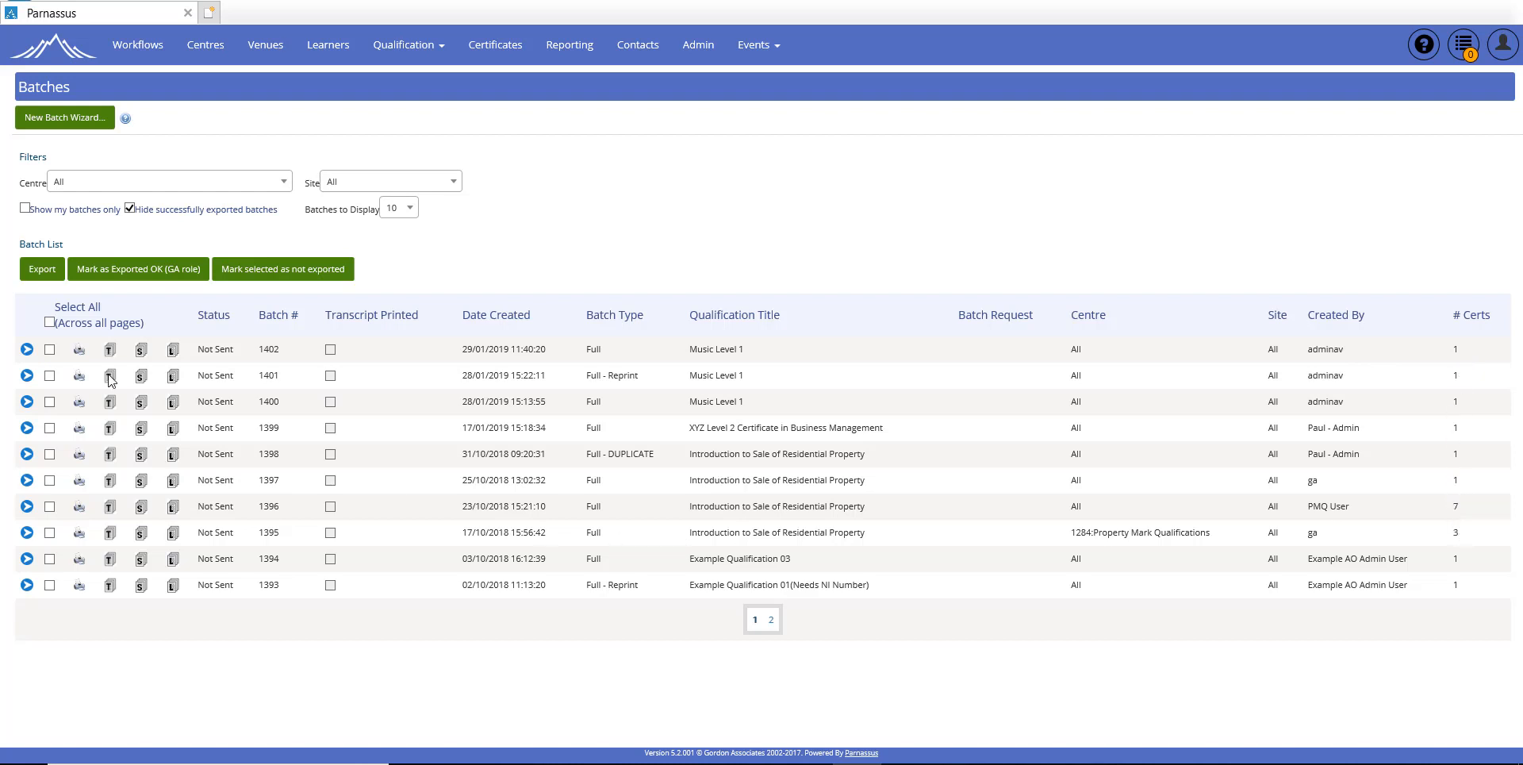
Step: Check batch 1402's details, then open that batch's certificate transcript
click(26, 350)
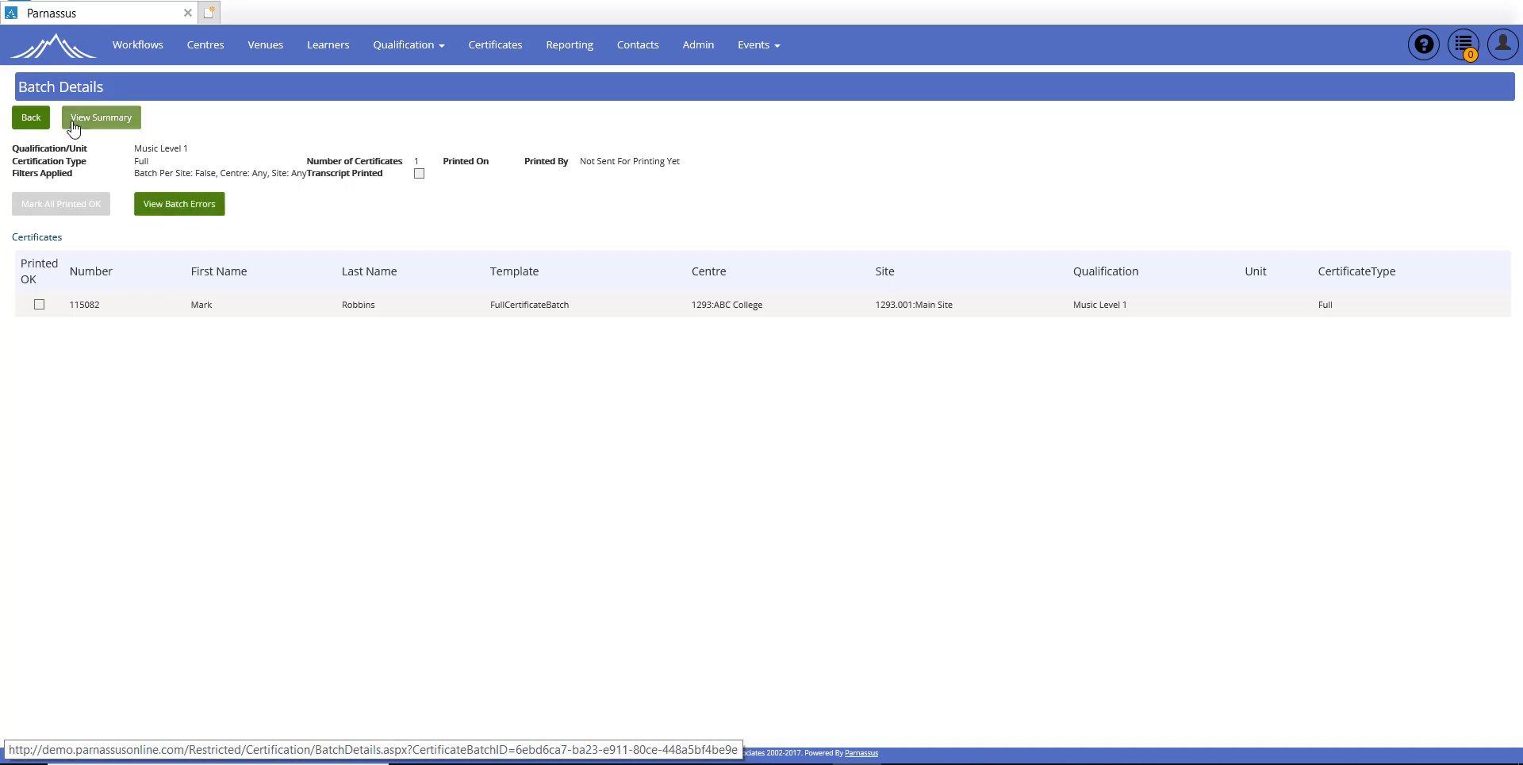
click(27, 118)
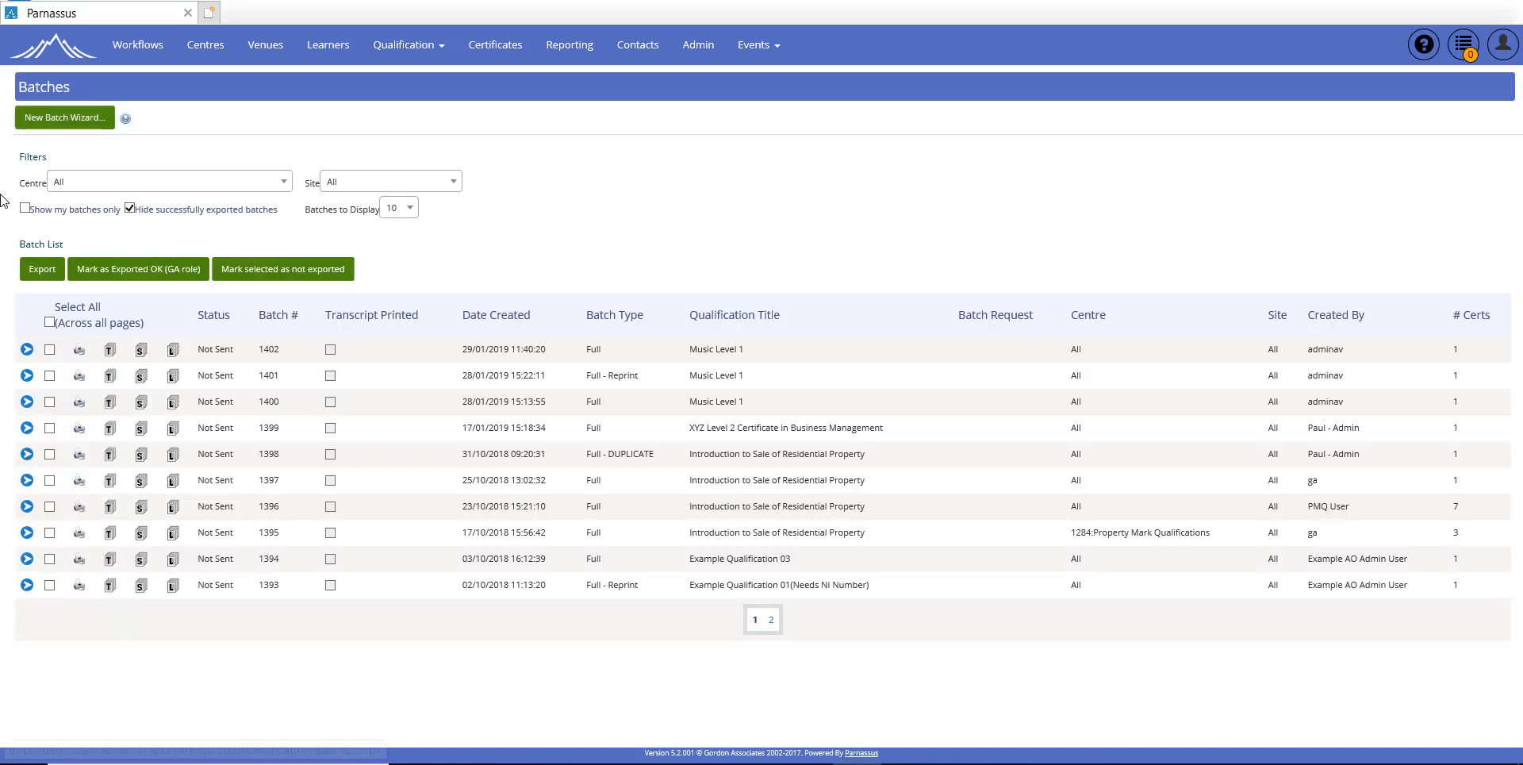
click(110, 350)
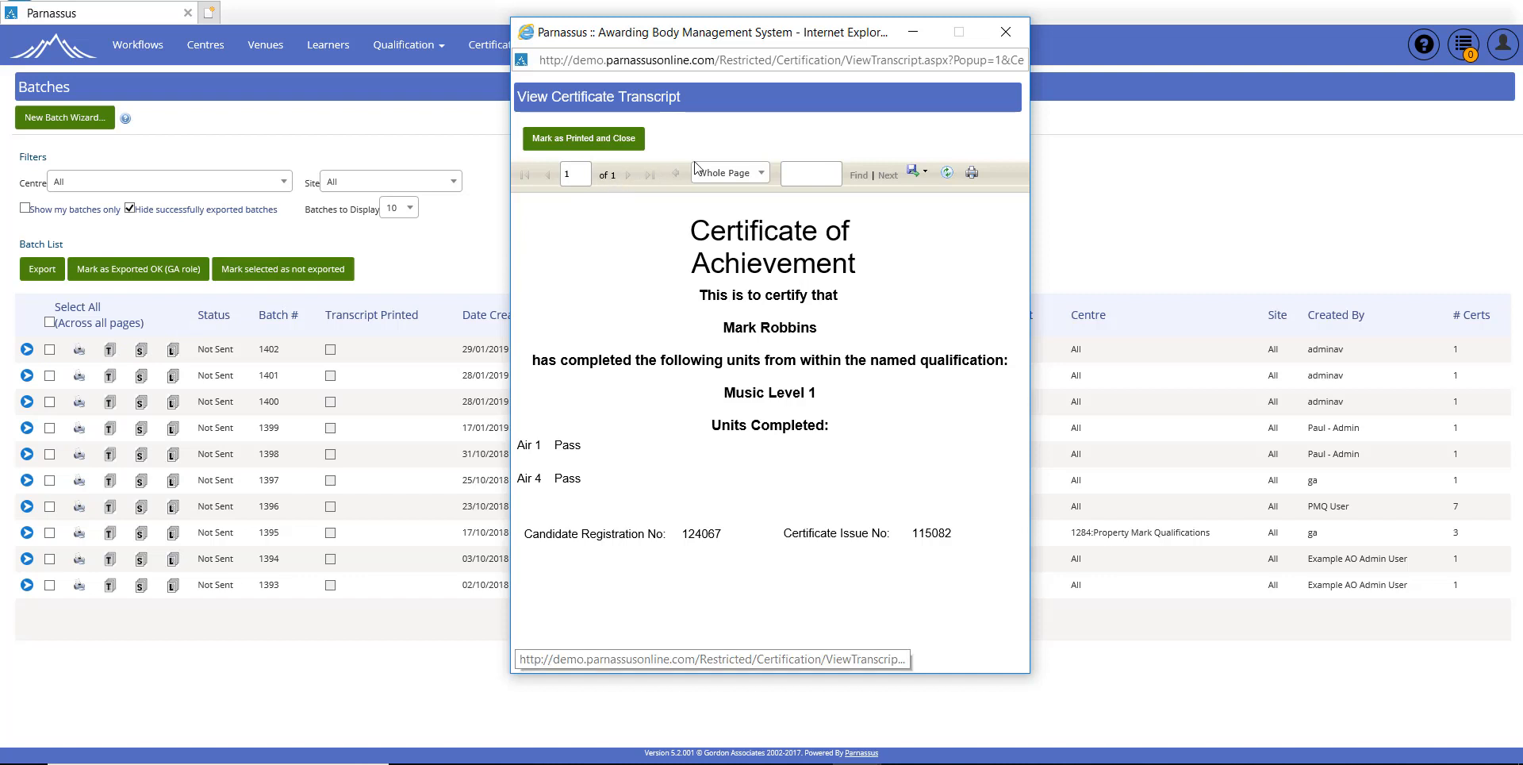
Step: Close the transcript after confirming units Air 1 and Air 4 show Pass
click(1005, 31)
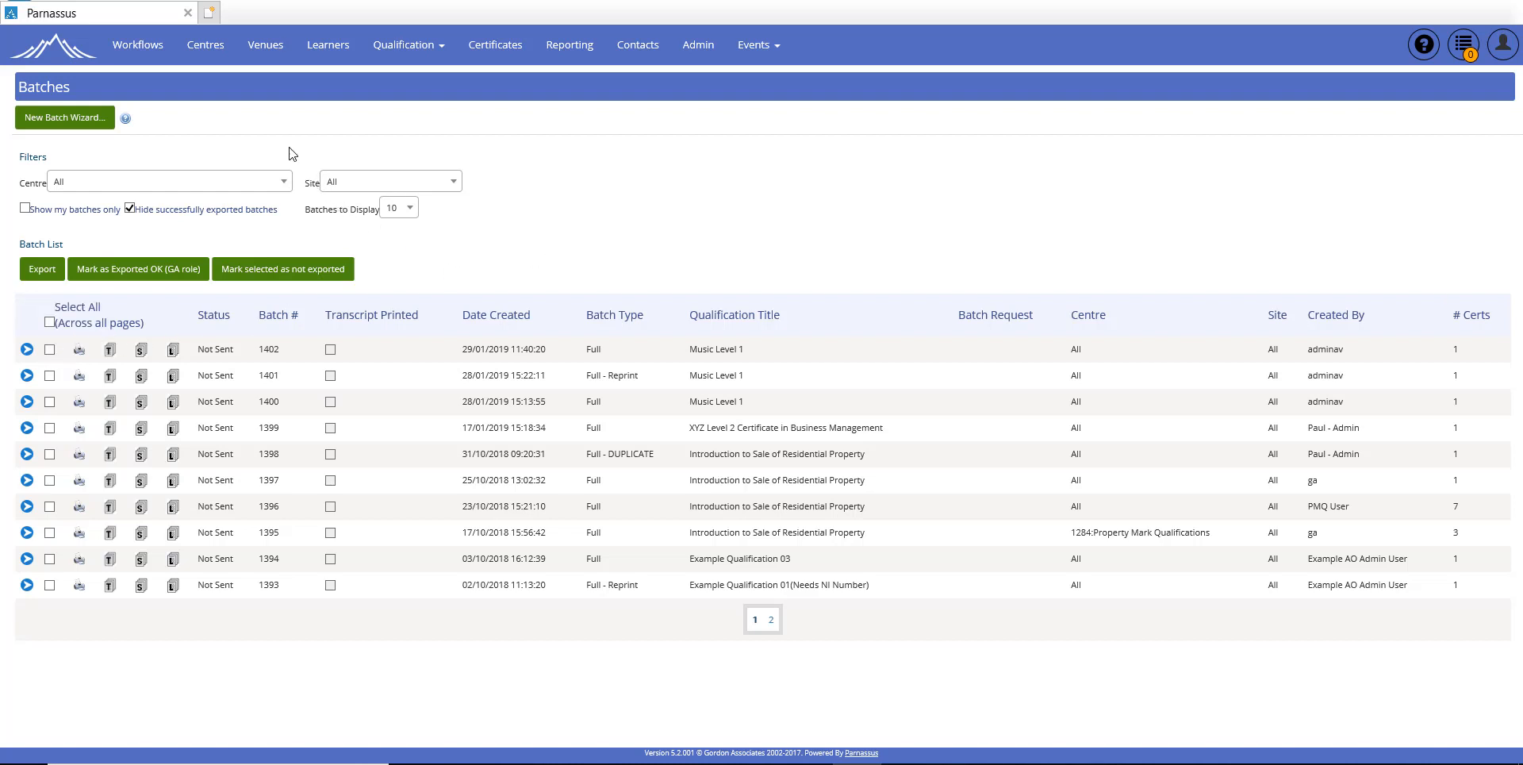
Step: Open the first learner's record and view their Certificates, showing the batch 1402 Full Pass
click(334, 50)
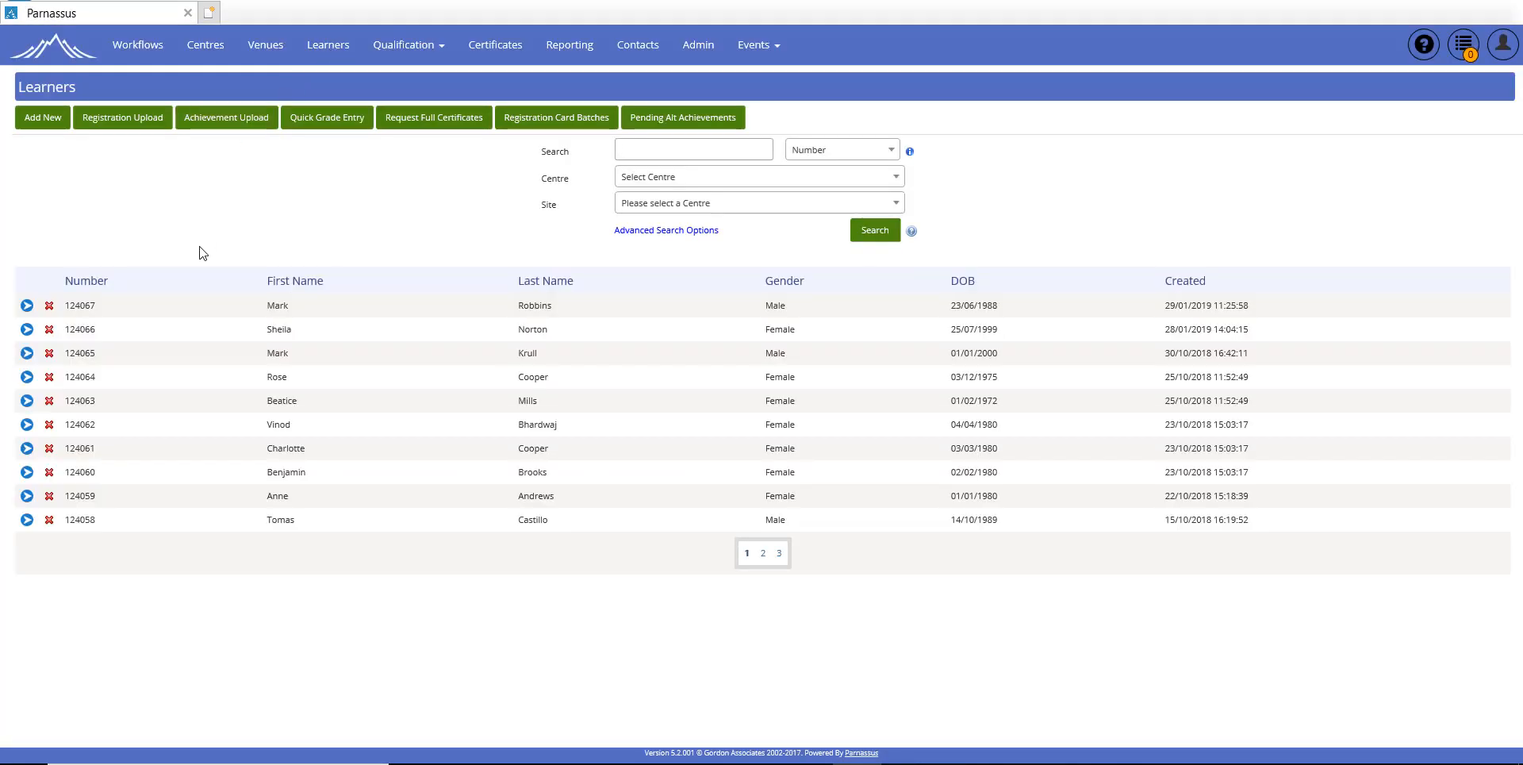
click(26, 307)
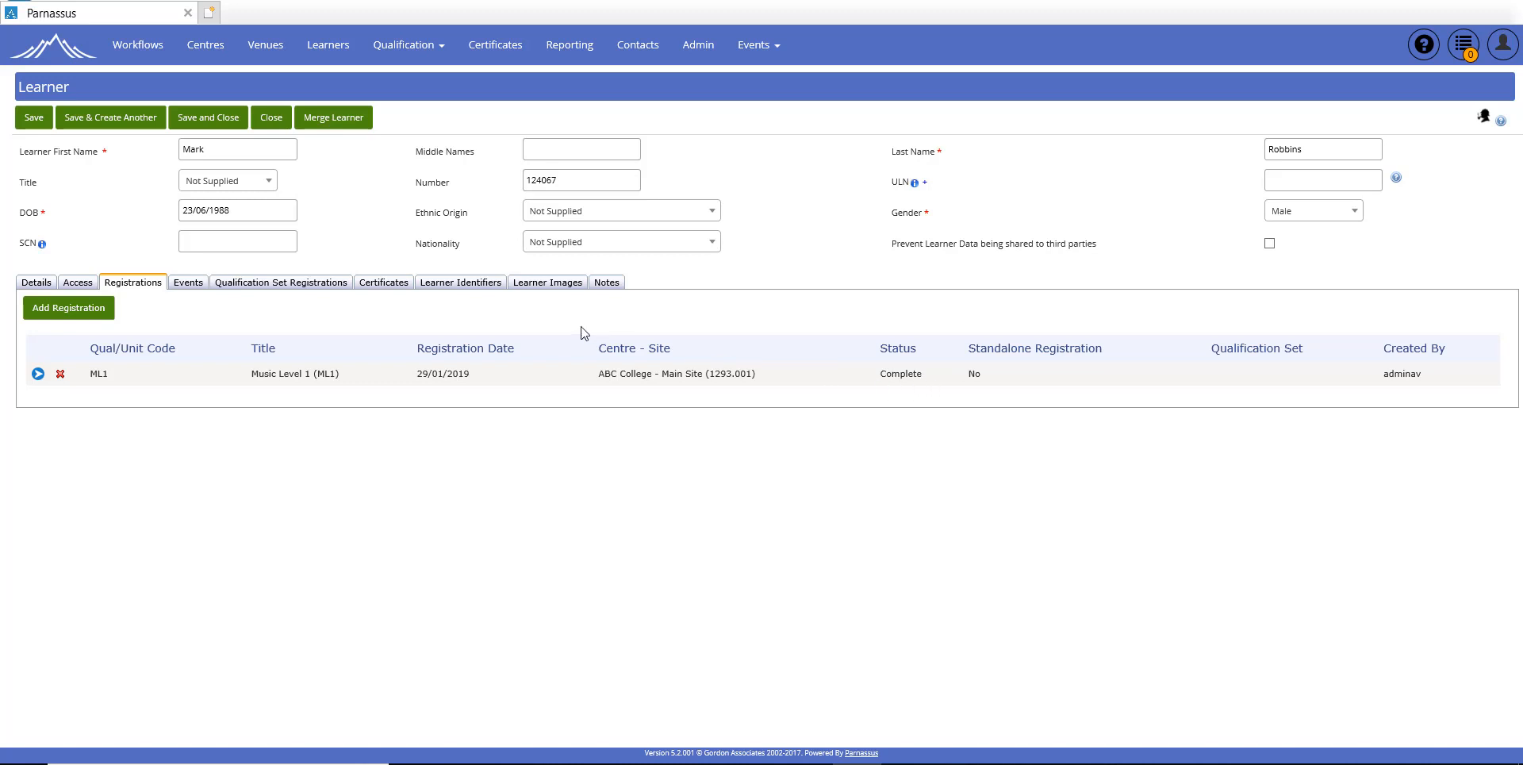
click(380, 286)
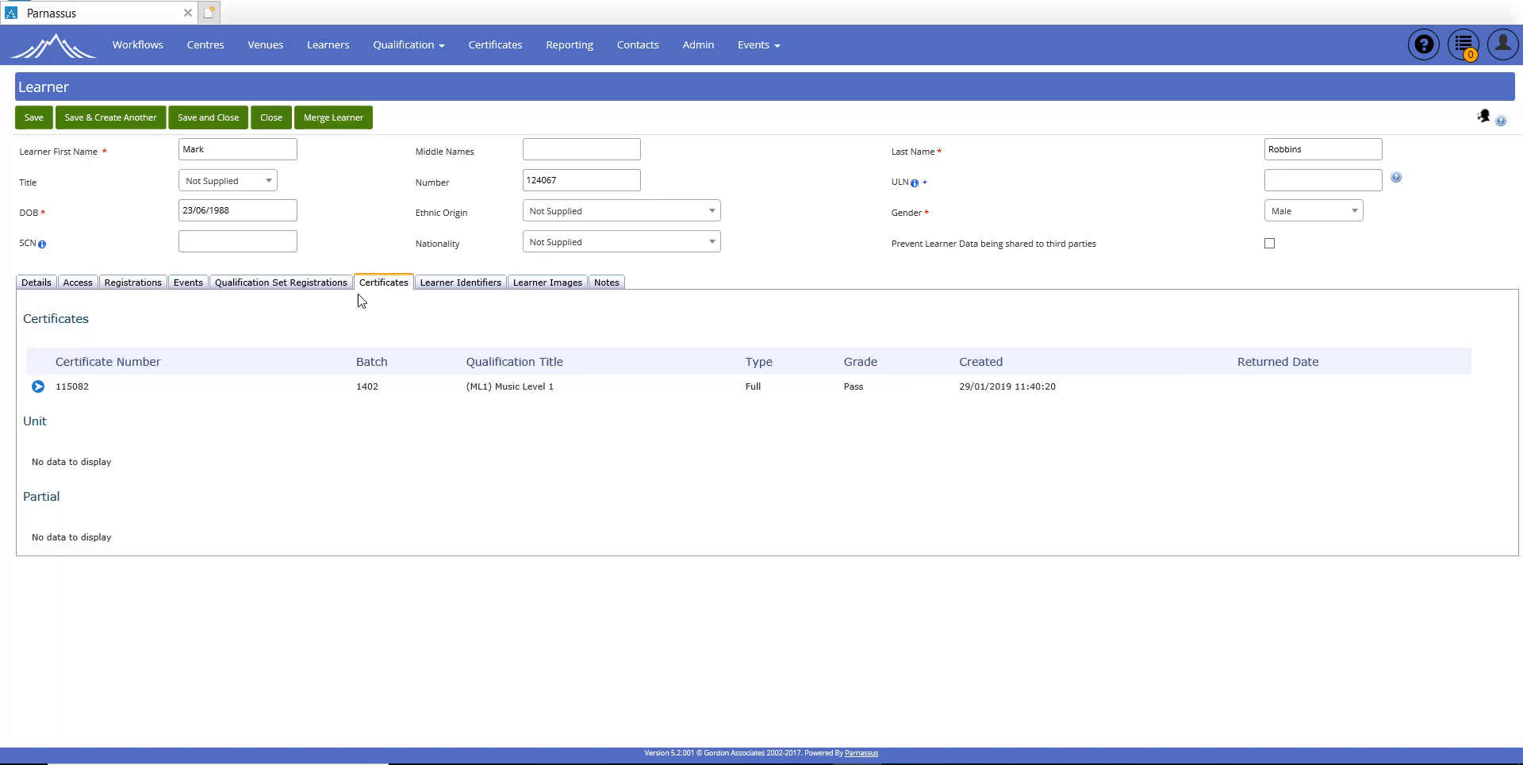
click(37, 387)
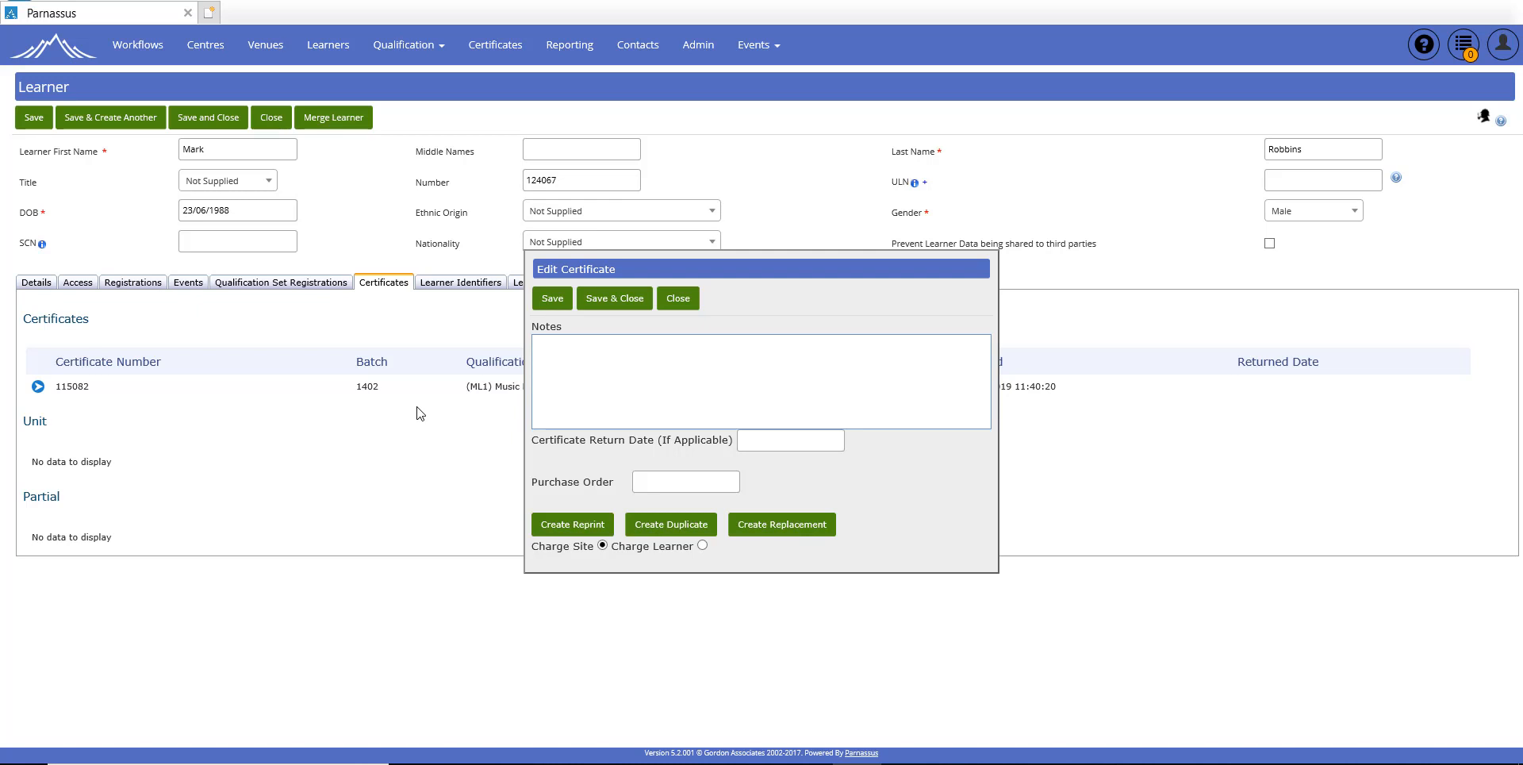
click(680, 307)
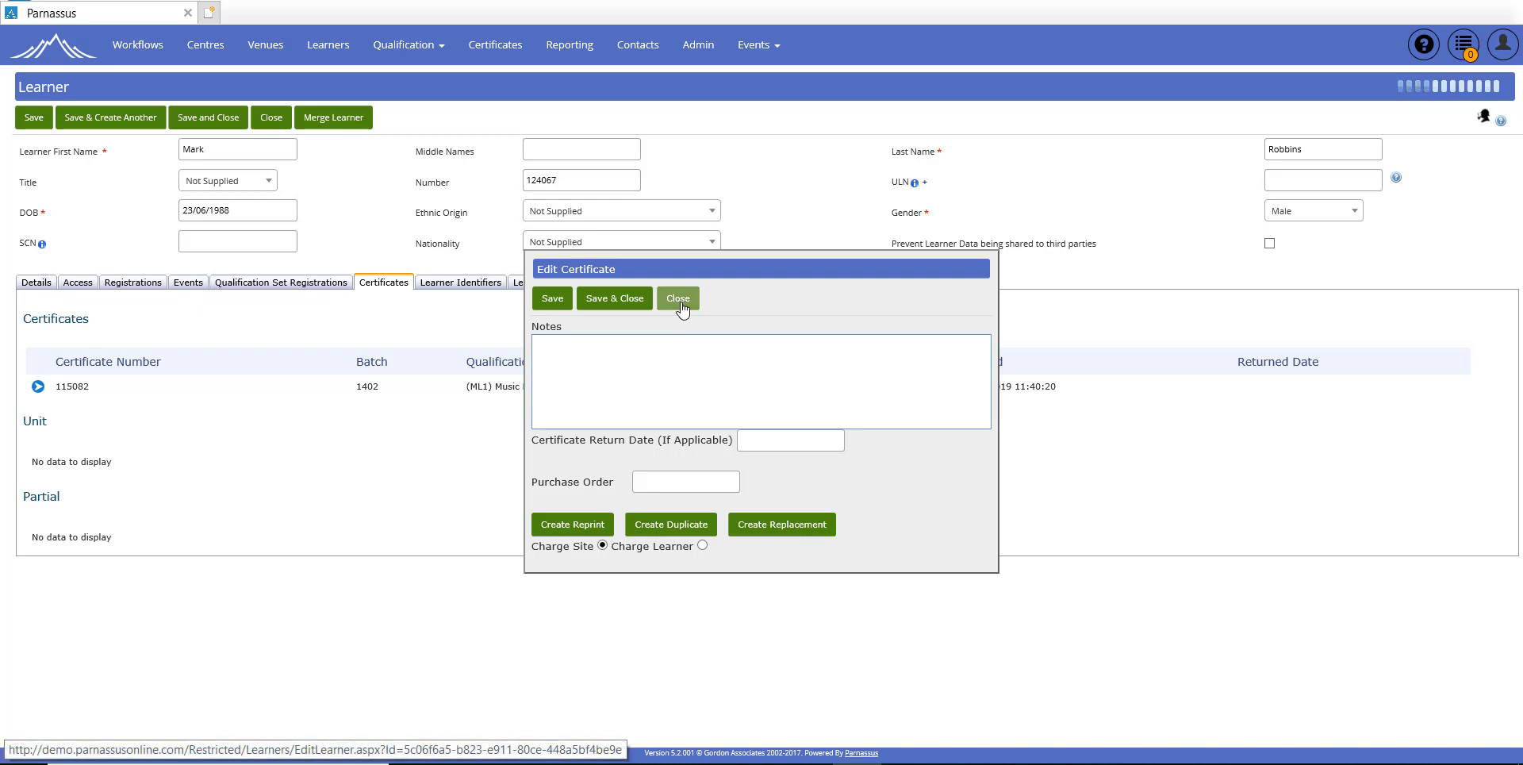